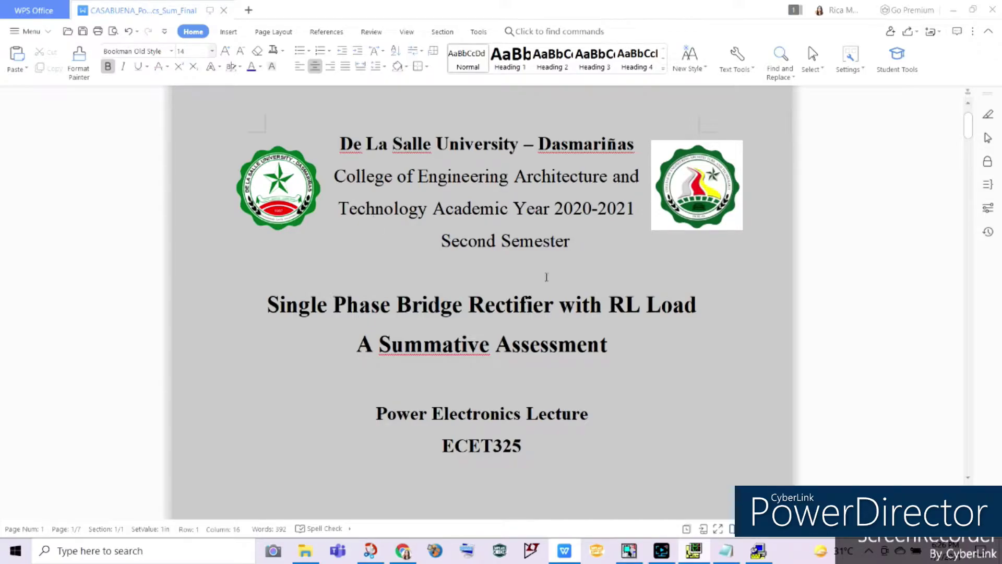
Review the report's title page and the problem statement for the single-phase bridge rectifier with RL load.
scroll(564, 351, "down", 3)
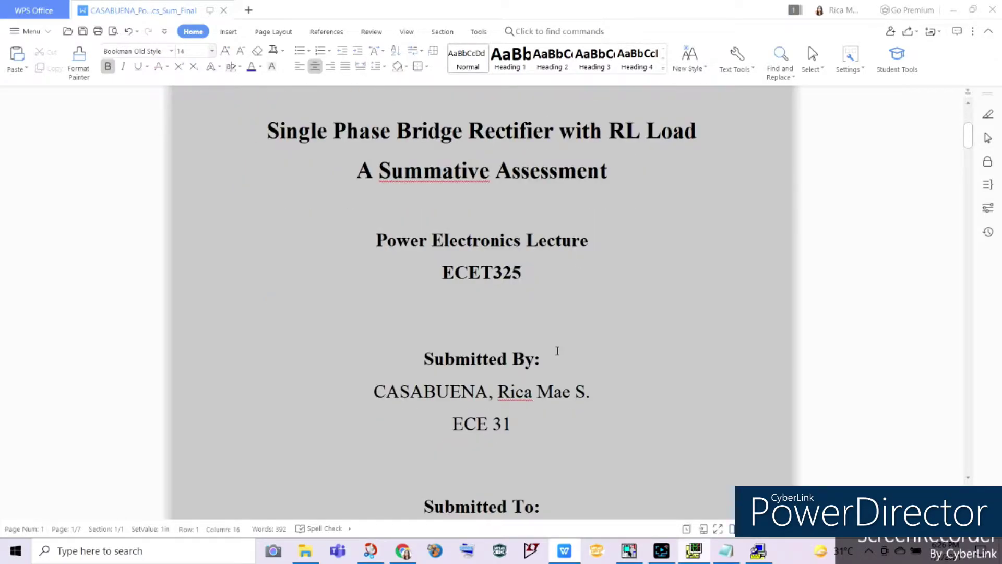
scroll(557, 351, "down", 2)
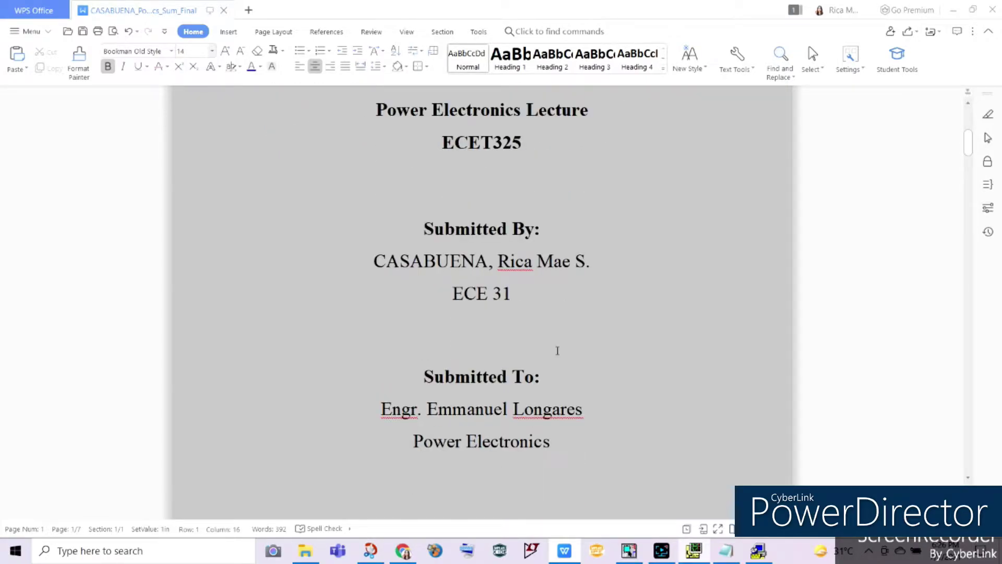
scroll(557, 351, "down", 8)
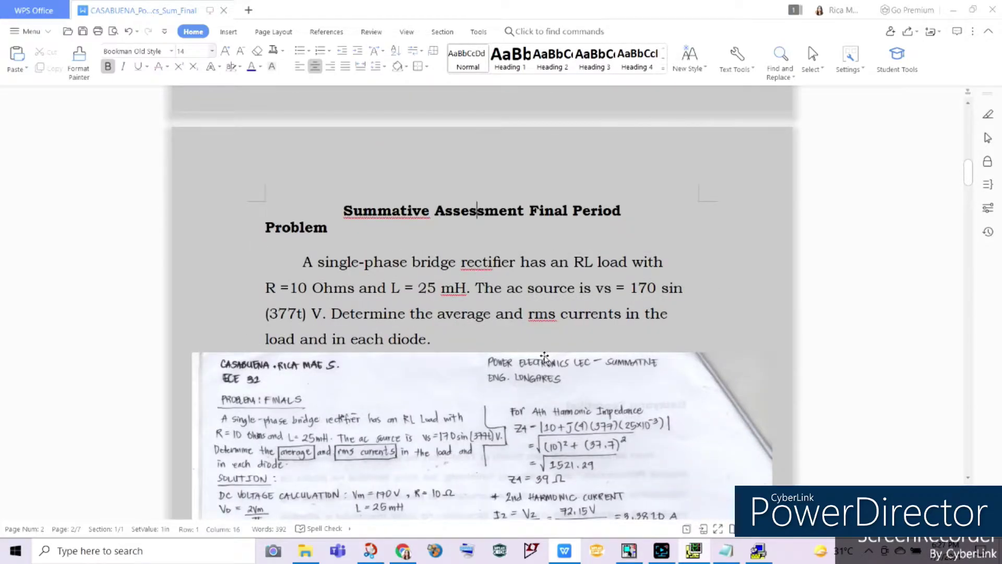
scroll(544, 356, "down", 1)
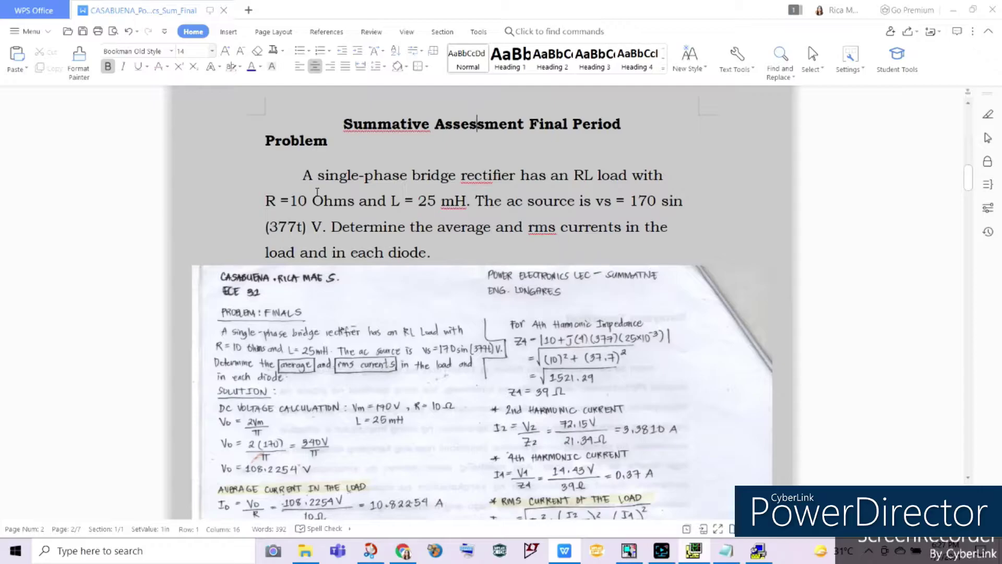
left_click(574, 175)
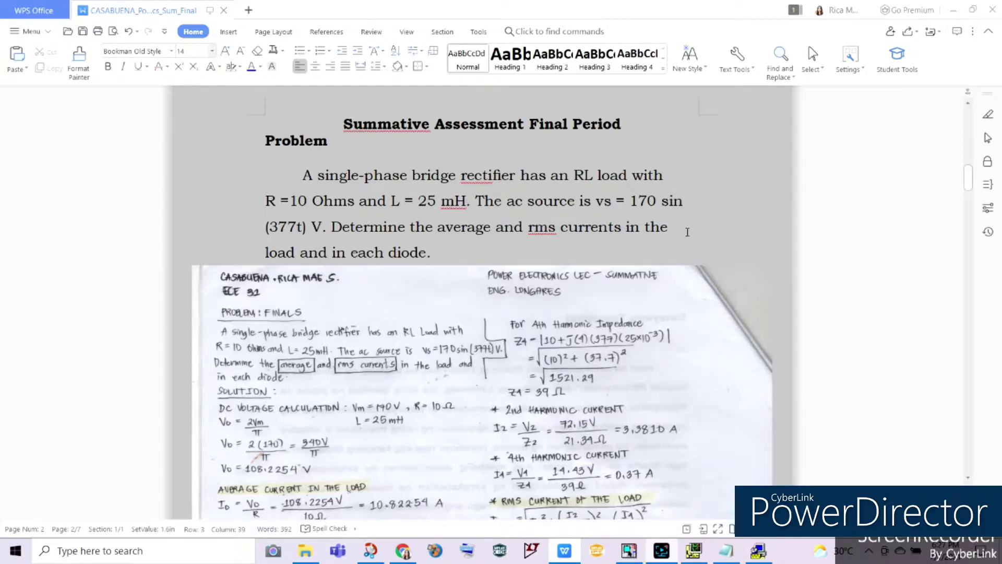
double_click(290, 227)
left_click(412, 252)
scroll(412, 252, "down", 3)
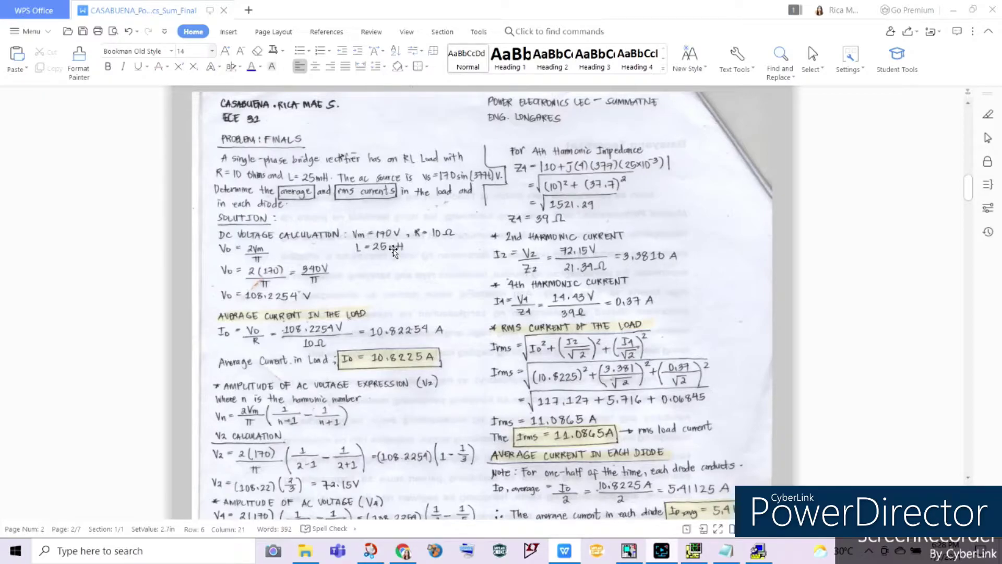
Examine the handwritten solution's DC voltage, average load current and AC voltage amplitude expression.
scroll(217, 271, "down", 1)
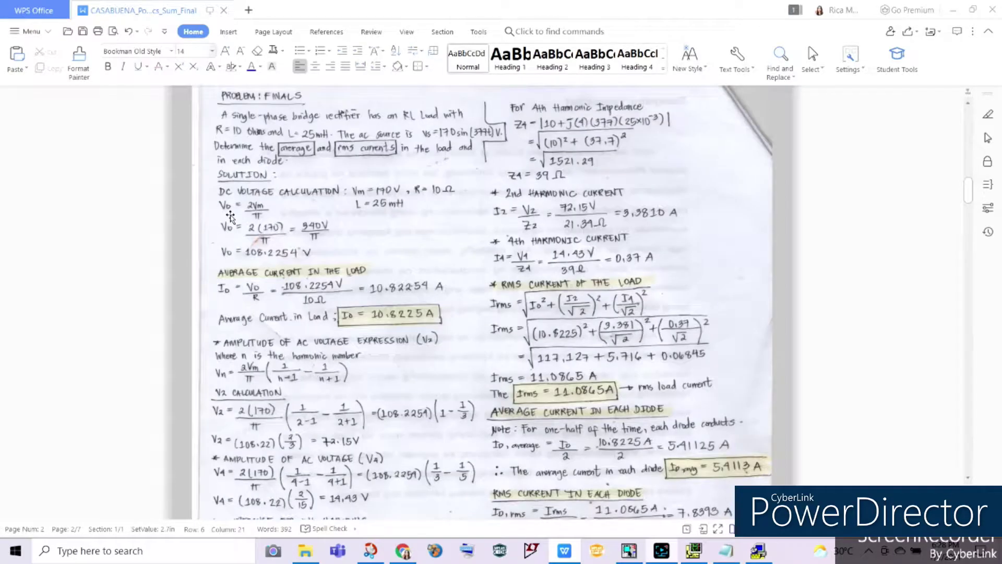
left_click(265, 219)
left_click(839, 302)
scroll(258, 201, "down", 1)
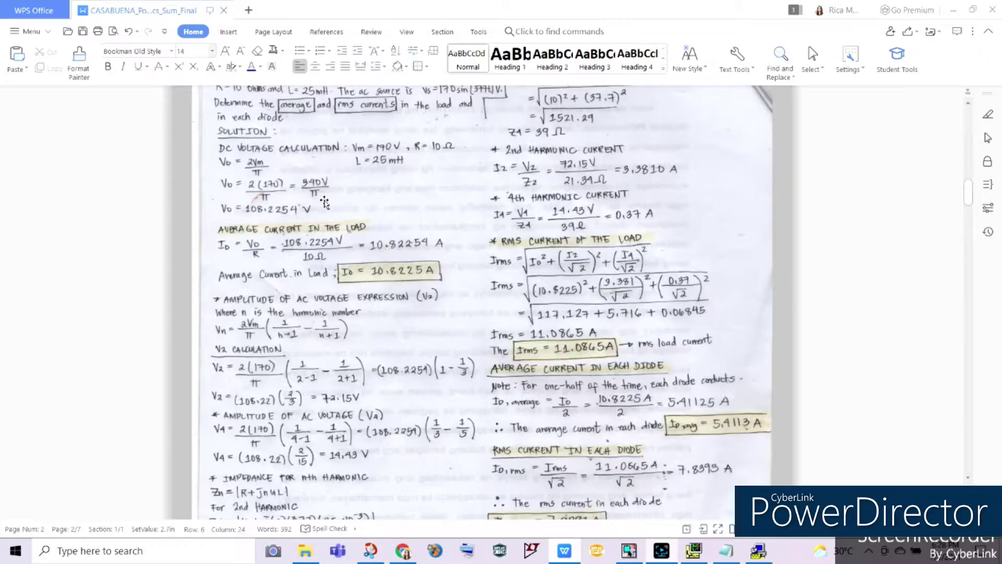
scroll(324, 203, "up", 3)
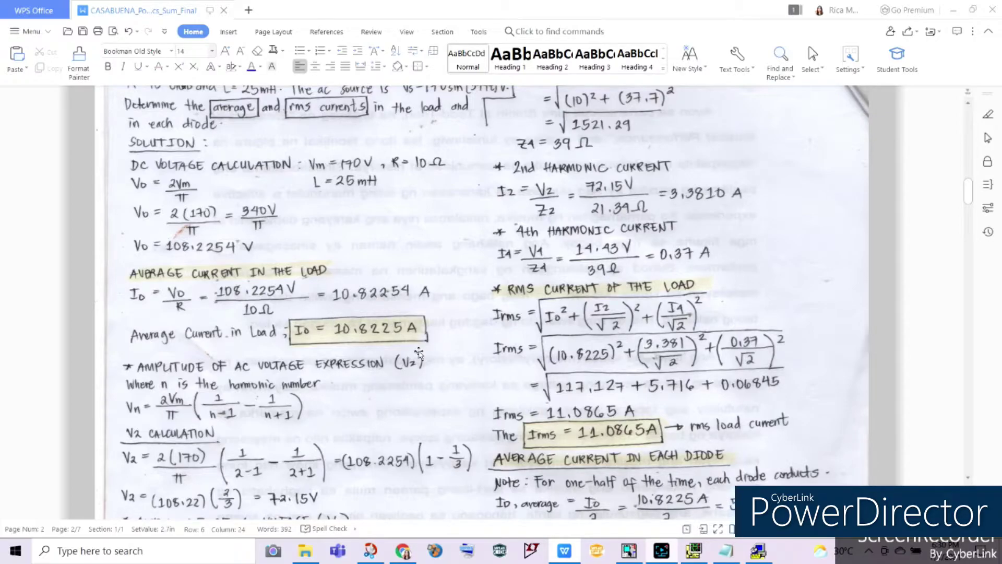
scroll(375, 376, "down", 5)
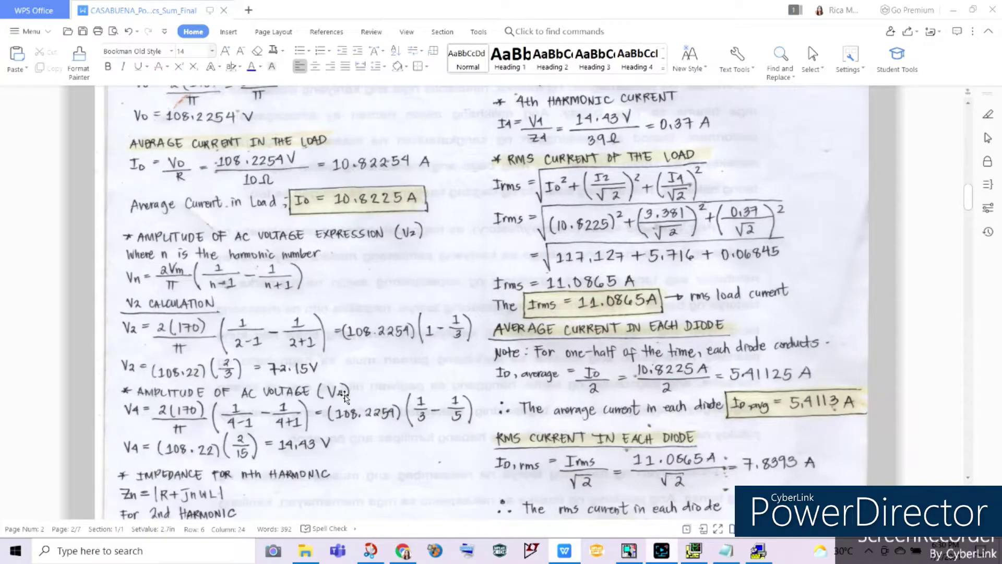
scroll(344, 397, "up", 3)
scroll(345, 398, "down", 8)
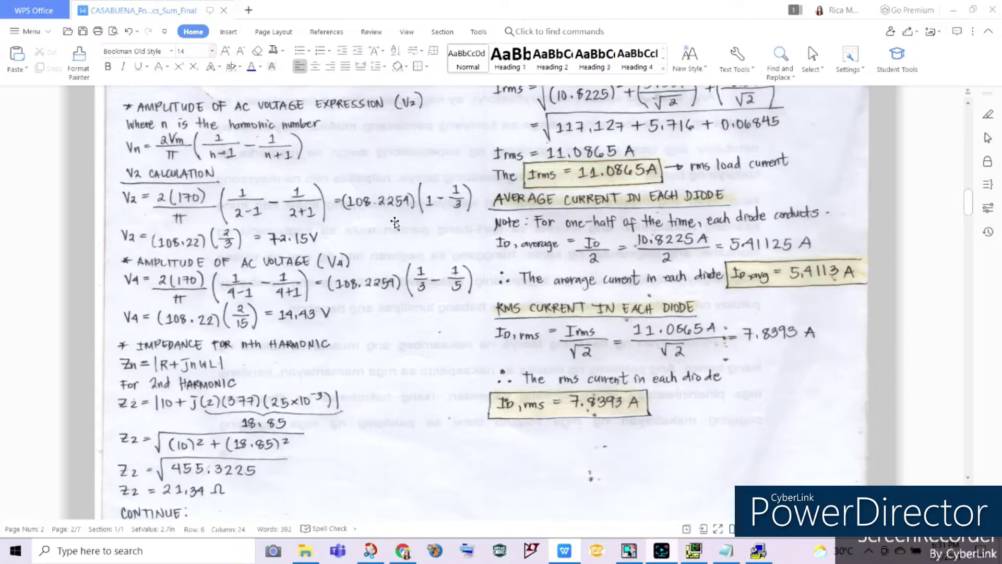
Examine the V2 and V4 amplitude calculations and the impedance calculation for the 2nd harmonic.
scroll(438, 223, "down", 1)
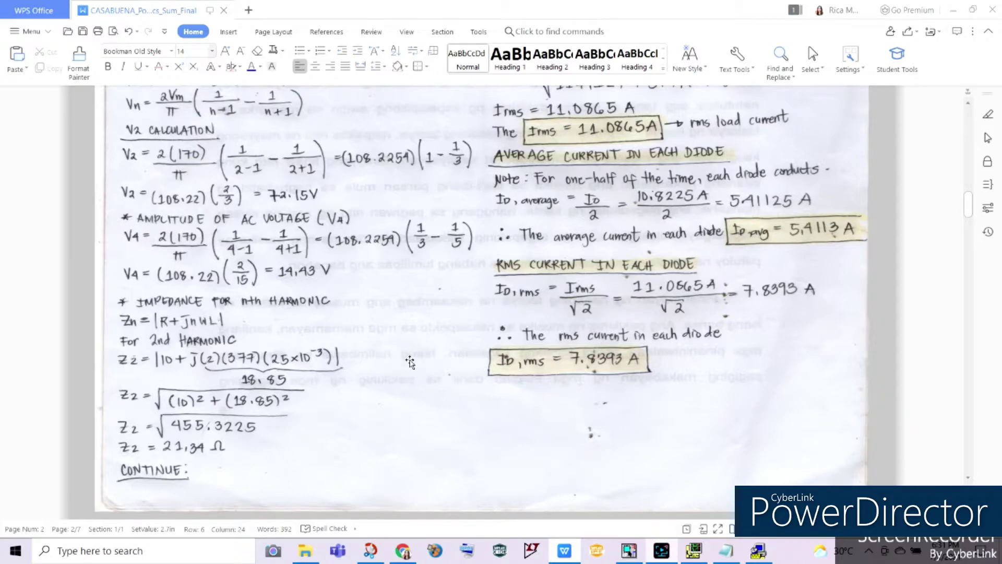
scroll(410, 362, "up", 1)
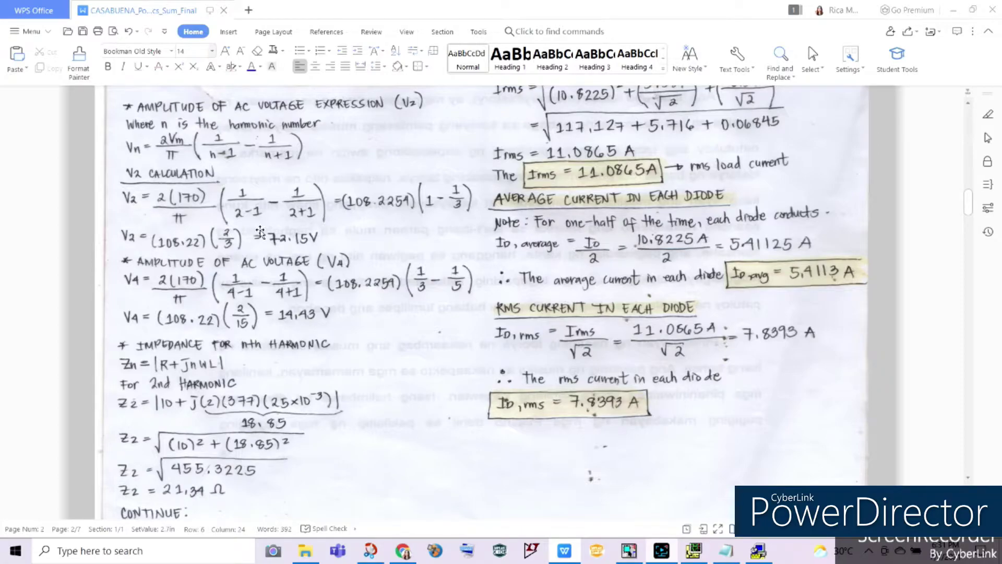
scroll(260, 232, "down", 1)
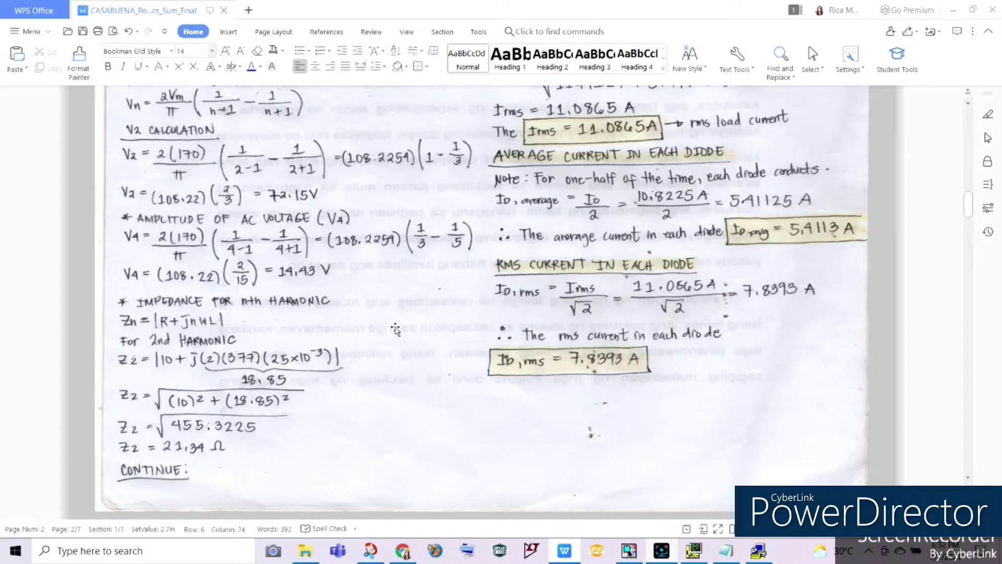
scroll(395, 329, "down", 1)
scroll(395, 328, "up", 1)
left_click(184, 332)
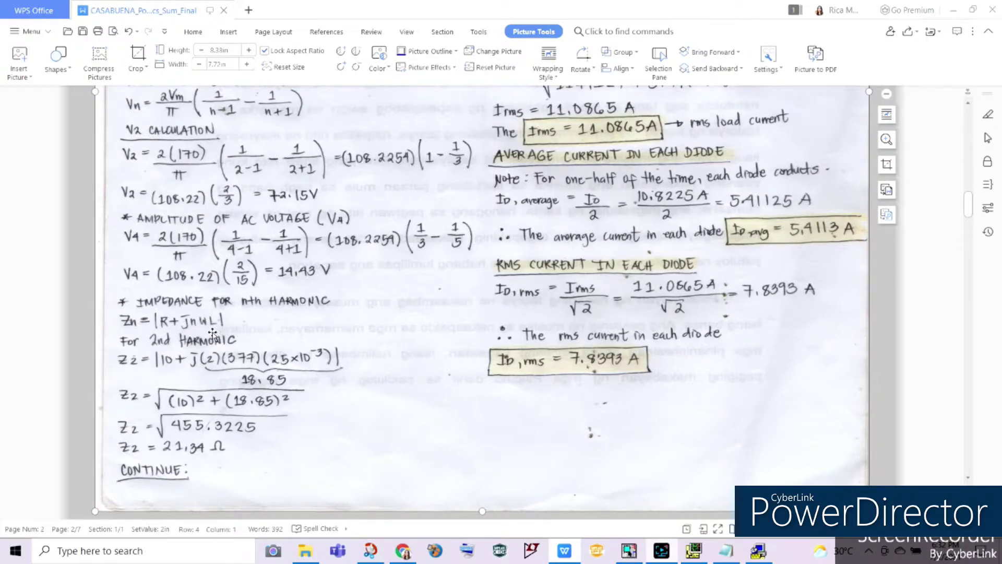
scroll(208, 374, "down", 1)
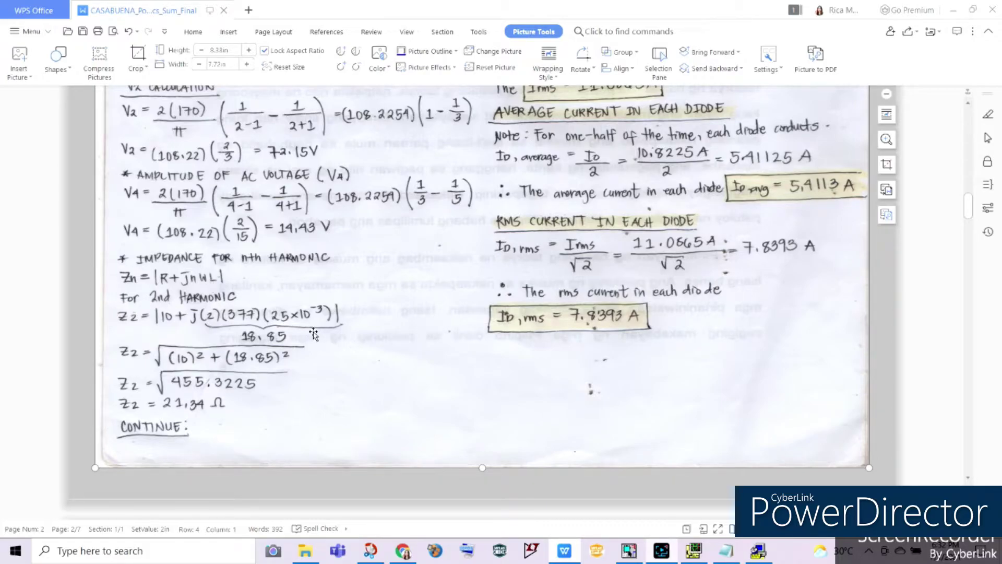
left_click(297, 399)
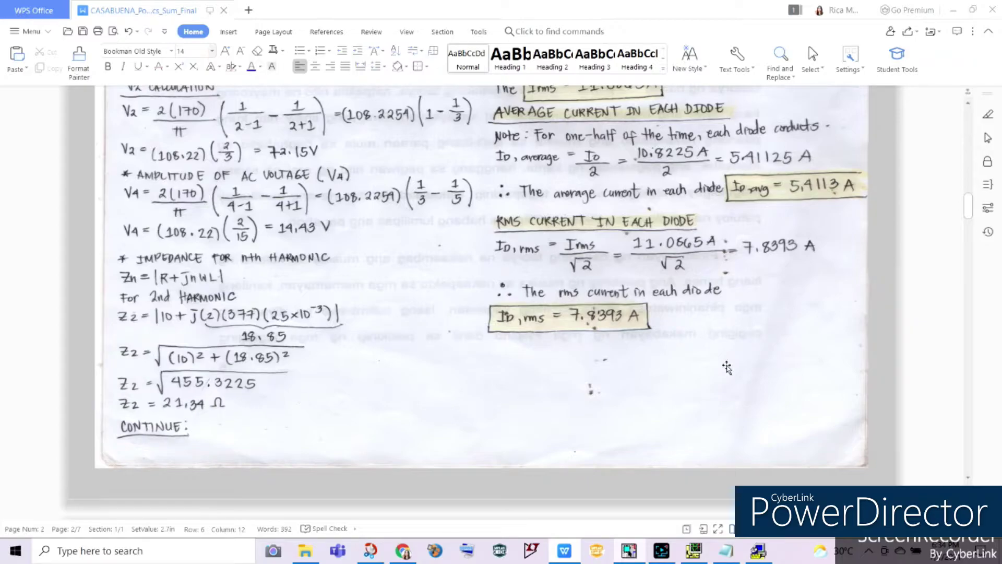
Examine the 4th harmonic impedance and the 2nd and 4th harmonic currents, comparing them with the V2 and V4 calculations.
scroll(727, 365, "up", 10)
scroll(727, 365, "down", 3)
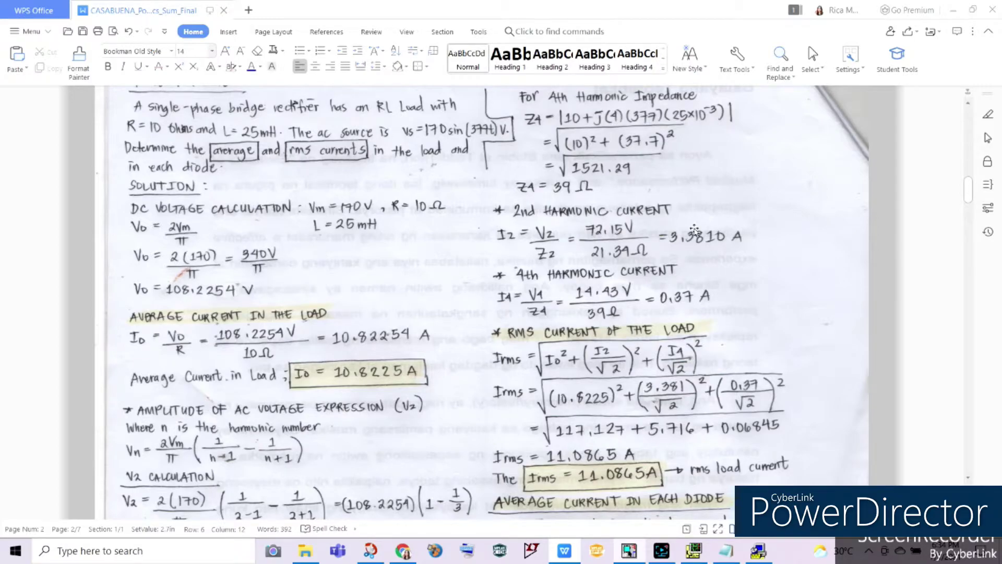
scroll(694, 230, "down", 9)
scroll(416, 321, "up", 10)
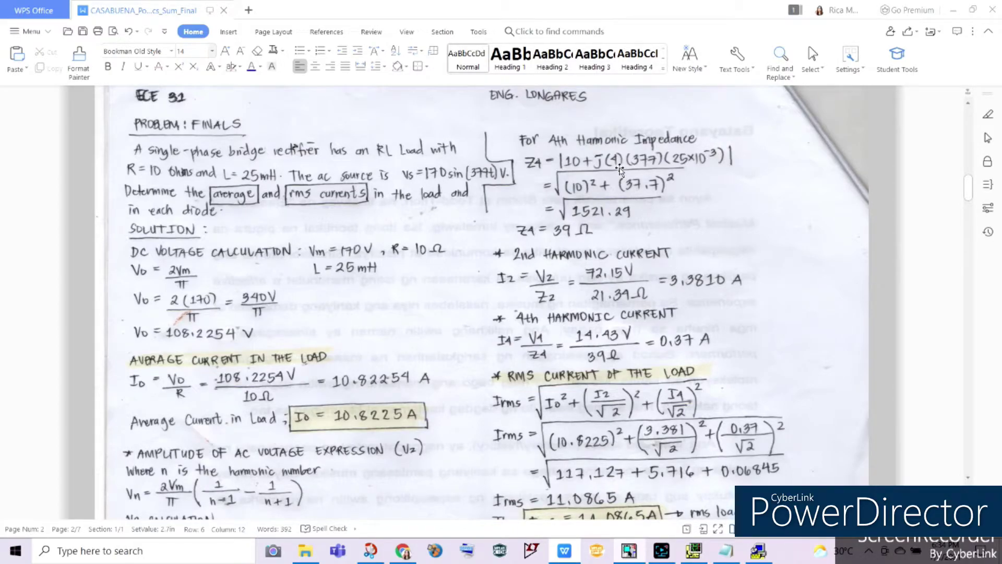
scroll(573, 230, "down", 1)
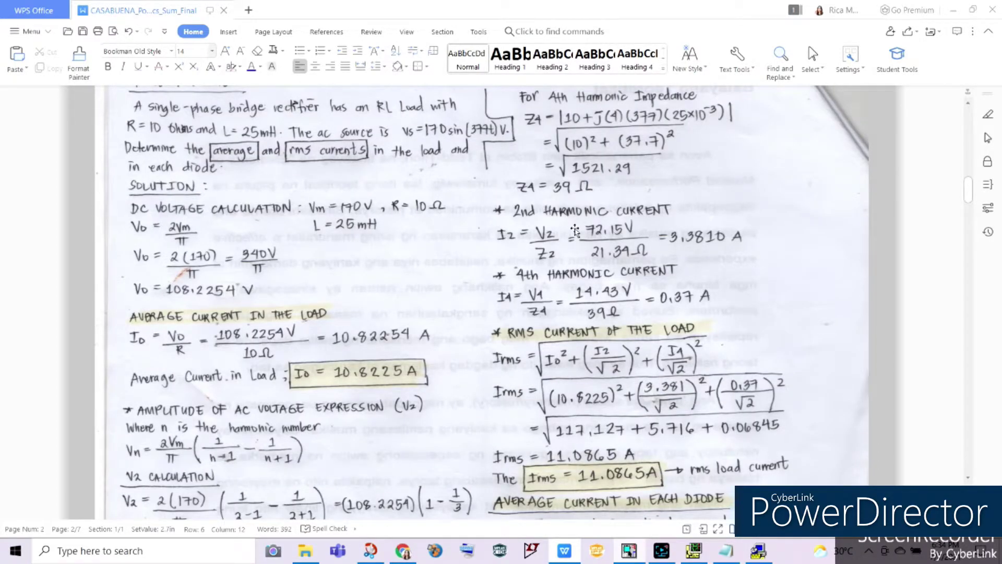
scroll(582, 190, "down", 2)
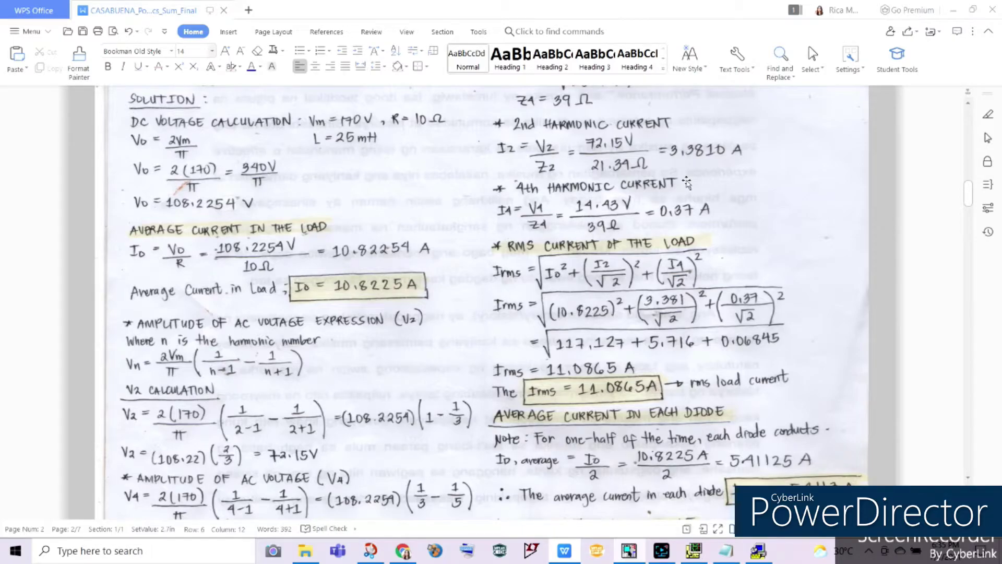
scroll(687, 183, "up", 5)
scroll(687, 184, "down", 7)
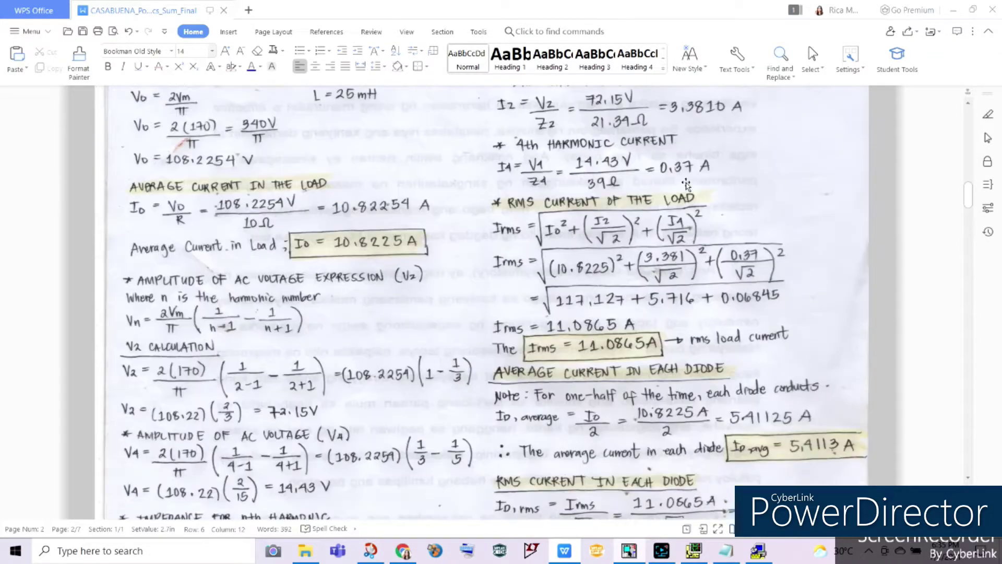
scroll(621, 152, "up", 2)
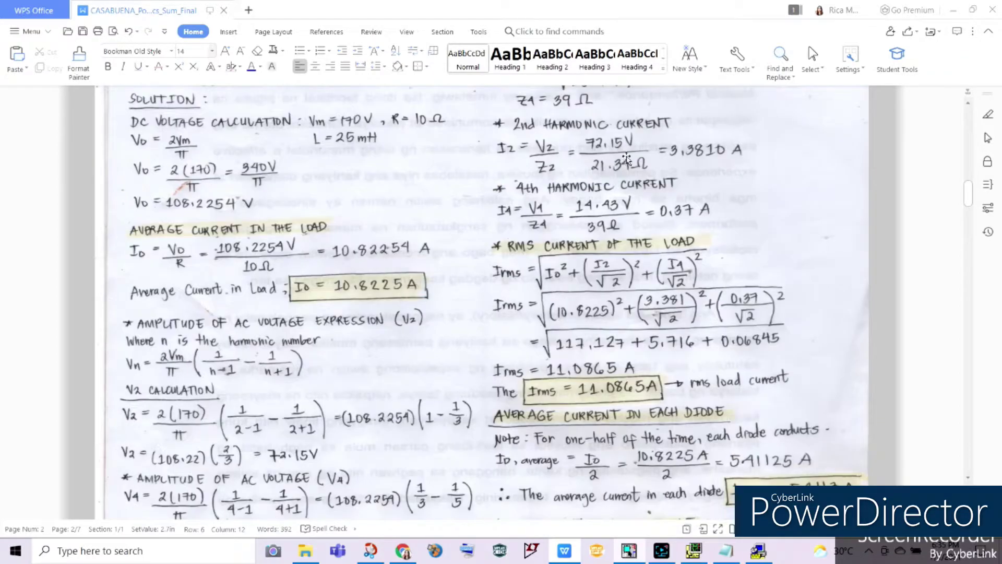
scroll(243, 415, "down", 12)
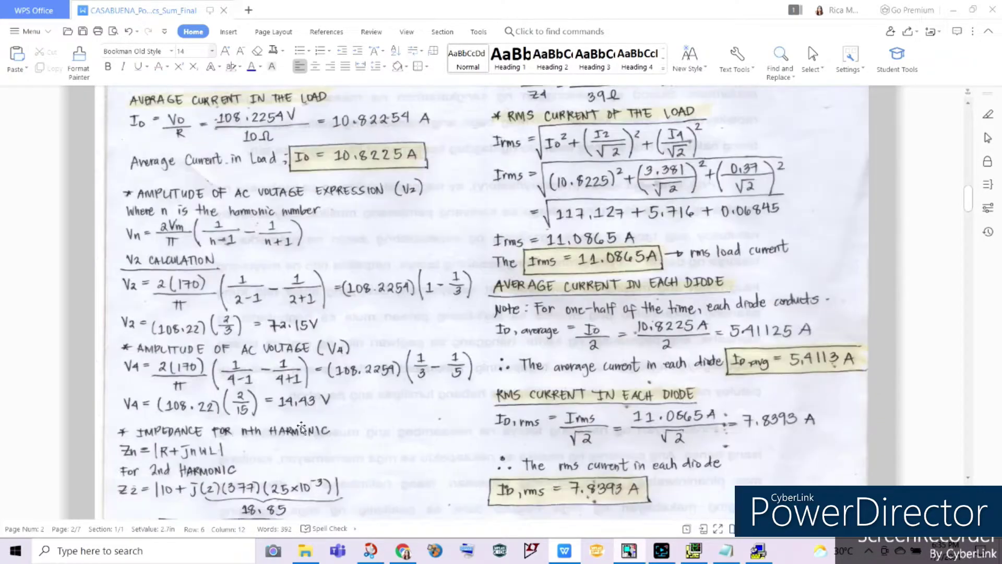
scroll(242, 443, "up", 8)
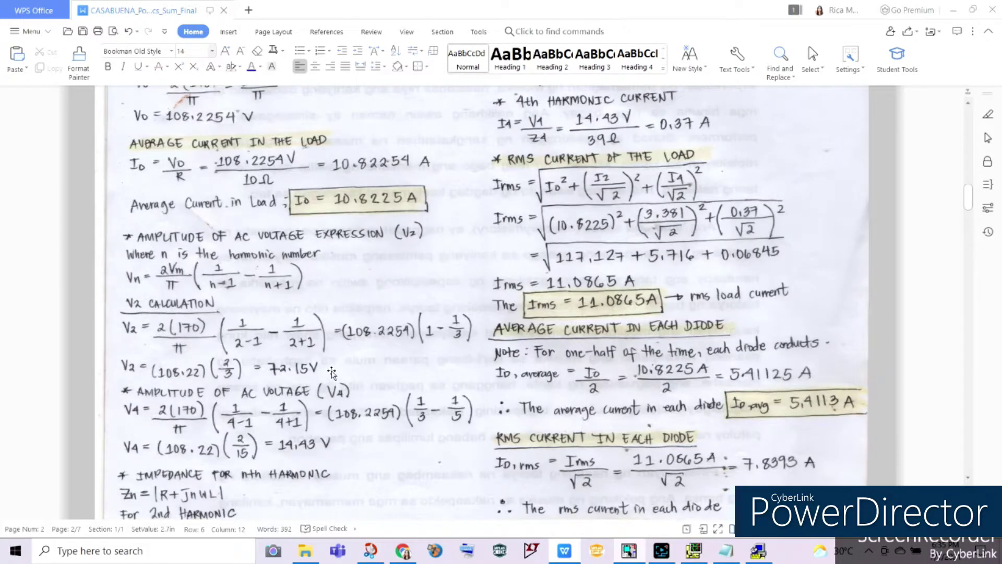
scroll(688, 230, "up", 3)
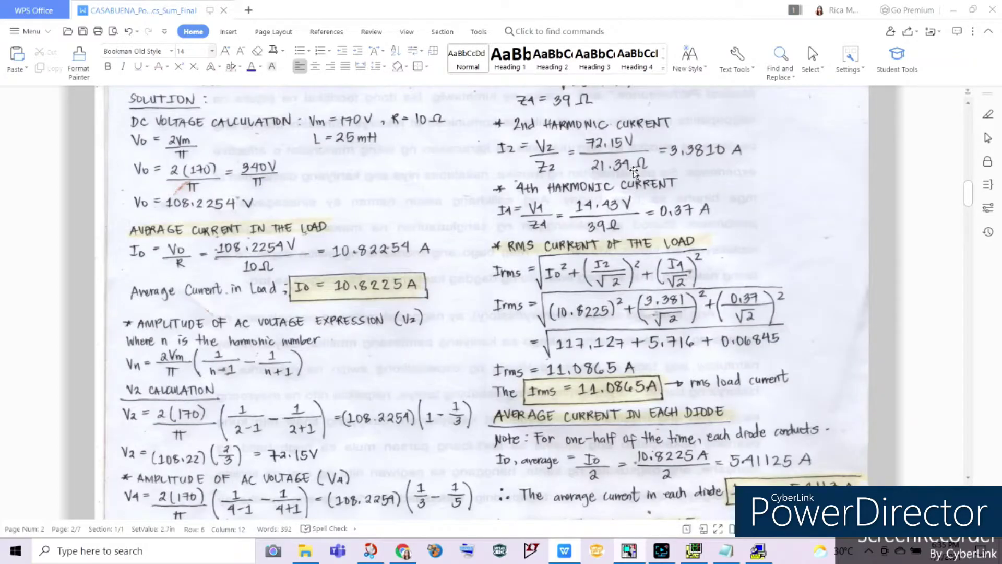
scroll(638, 174, "down", 6)
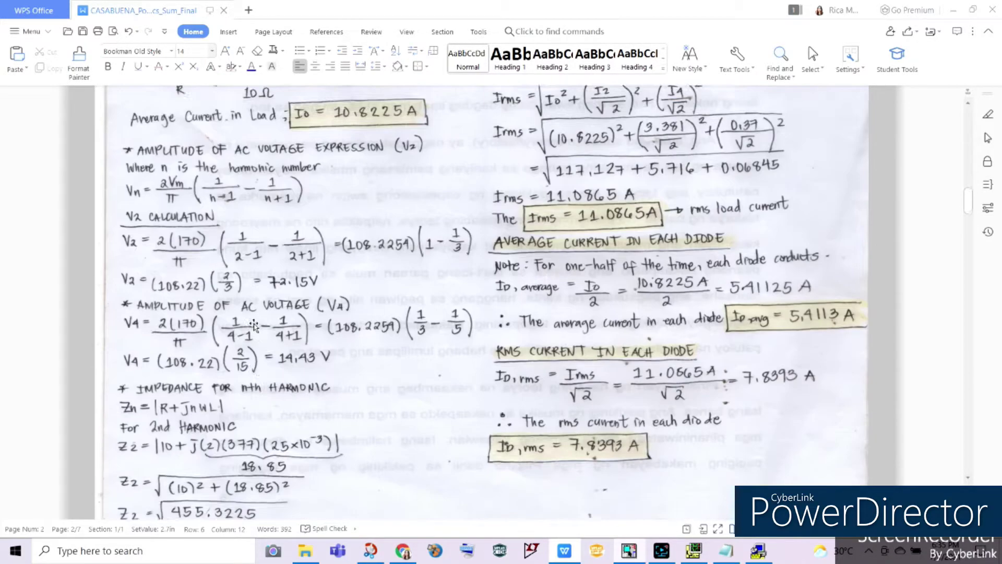
scroll(502, 278, "up", 3)
scroll(502, 278, "up", 2)
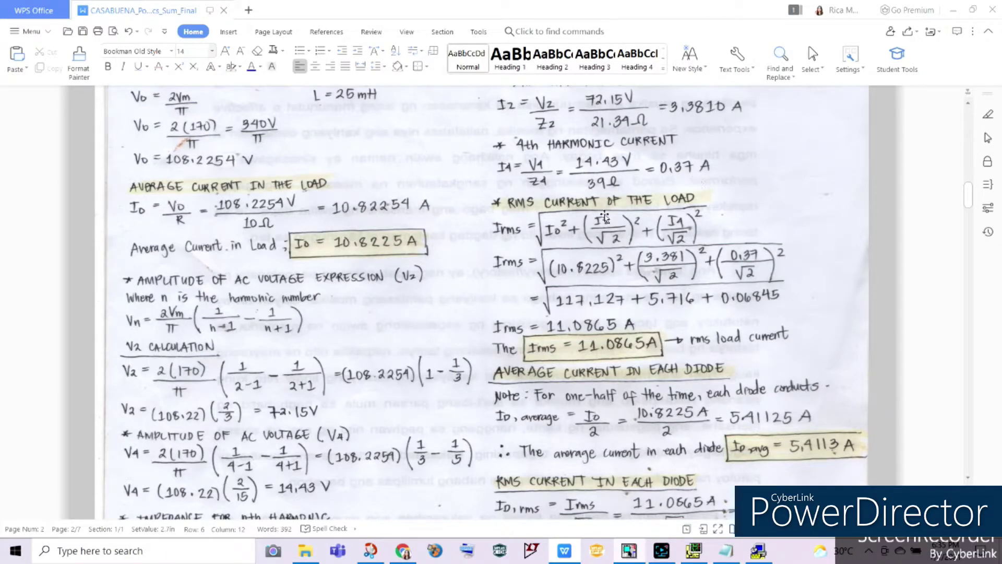
Examine the RMS load current calculation and trace its terms back to the average and harmonic currents.
scroll(666, 258, "down", 2)
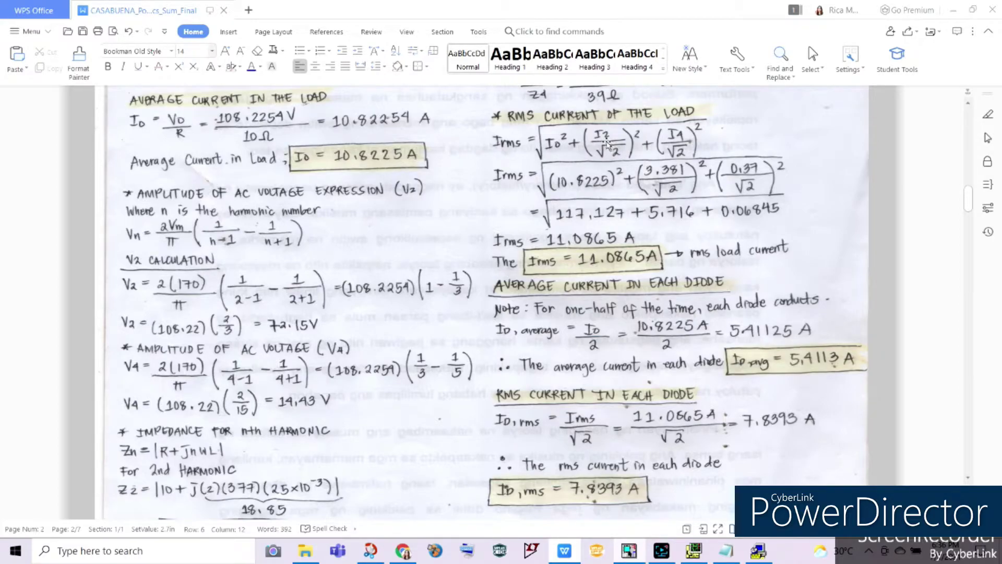
scroll(608, 143, "up", 5)
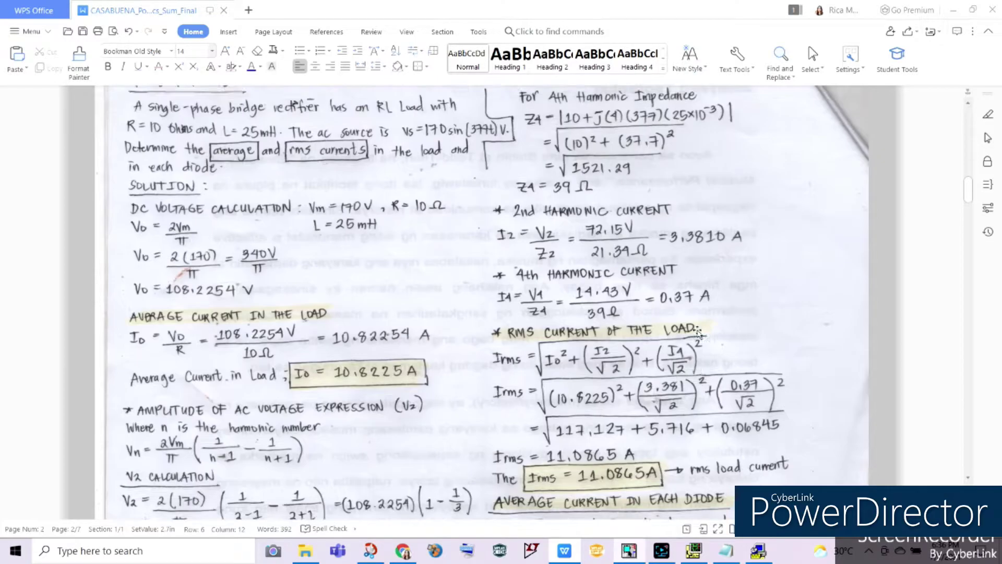
scroll(655, 393, "down", 5)
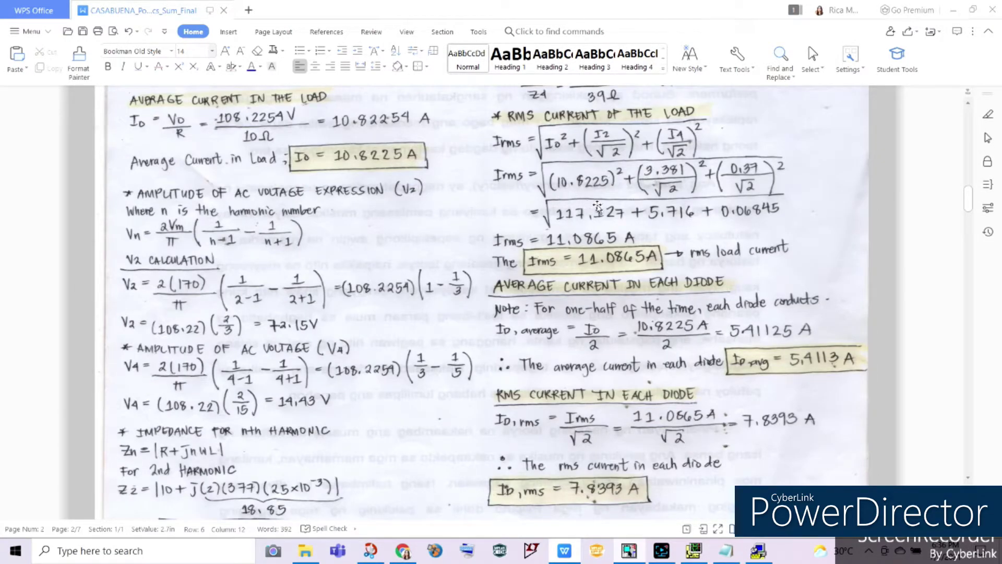
scroll(598, 207, "down", 1)
scroll(646, 173, "up", 1)
scroll(577, 233, "down", 2)
scroll(584, 232, "up", 2)
Examine the calculations of the average and RMS currents in each diode.
scroll(648, 397, "down", 1)
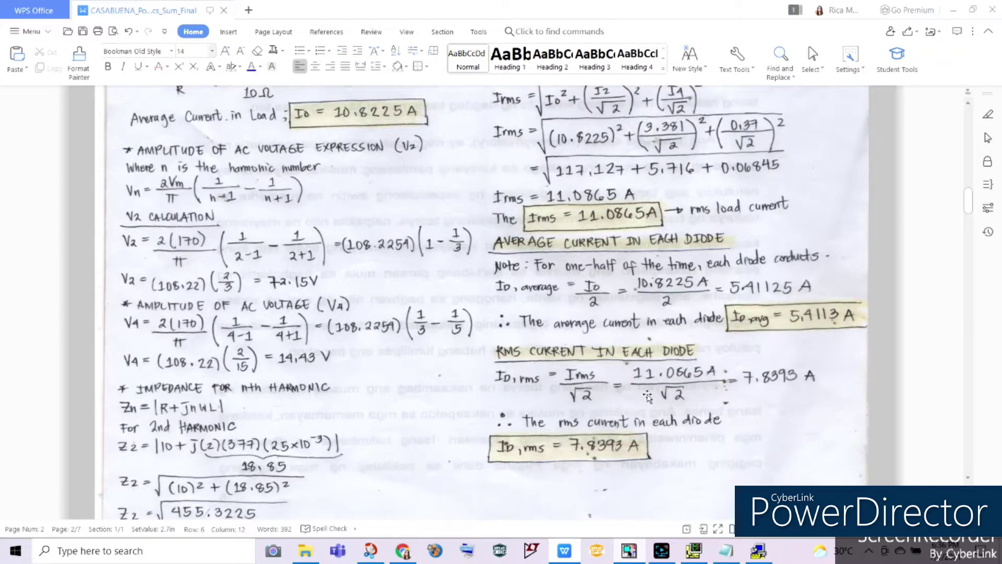
left_click(913, 327)
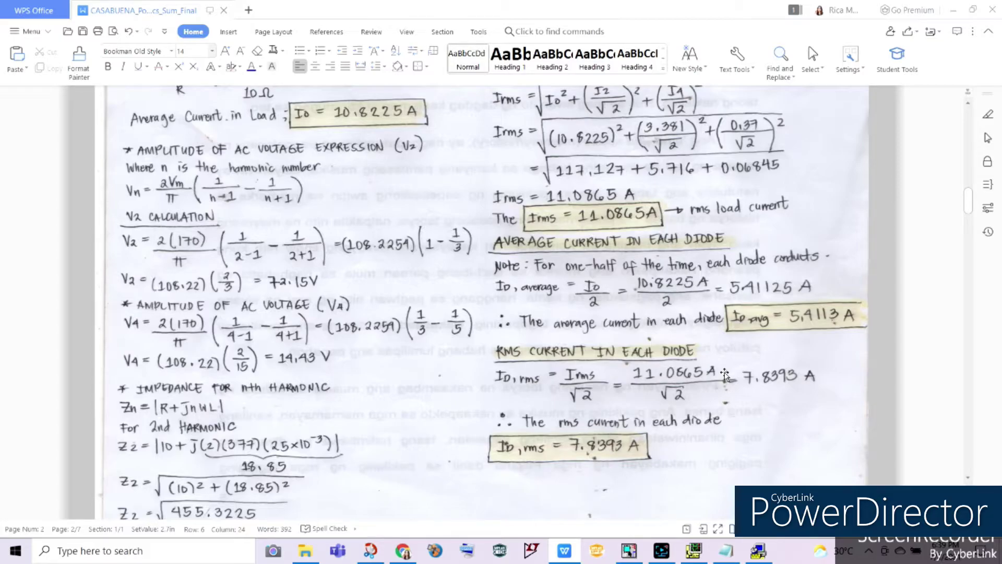
scroll(851, 300, "down", 1)
scroll(851, 300, "up", 1)
scroll(525, 271, "down", 5)
scroll(963, 206, "up", 4)
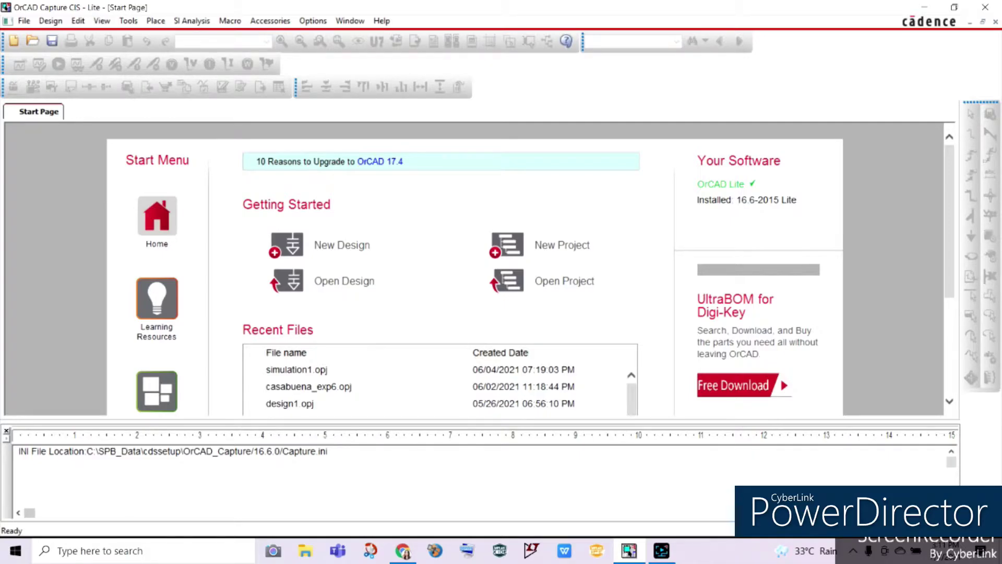
Create a blank Analog or Mixed A/D project named "Power_Elecs_Summative_" followed by the student's surname.
left_click(561, 245)
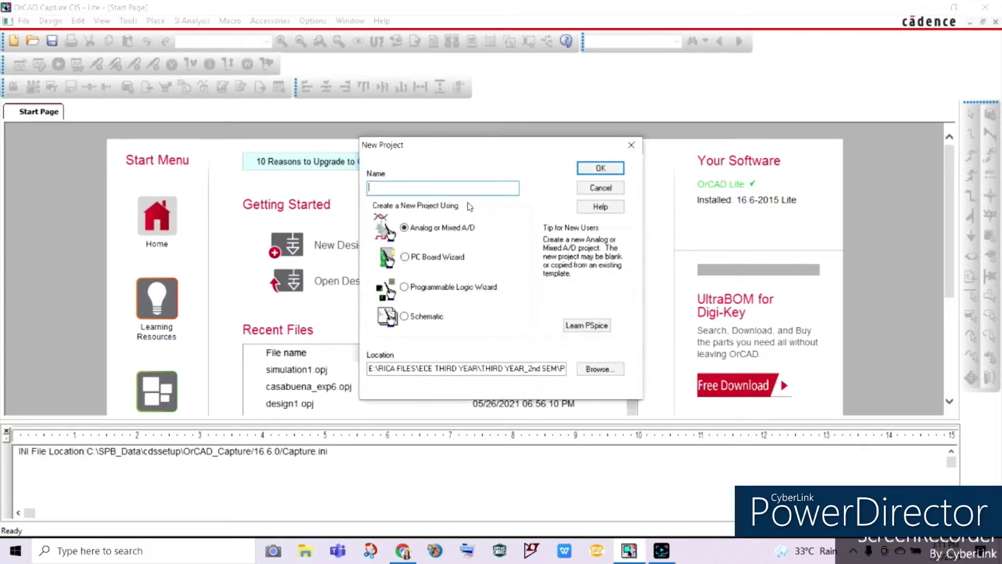
type("Power_Elecs_Summative_Casabuena")
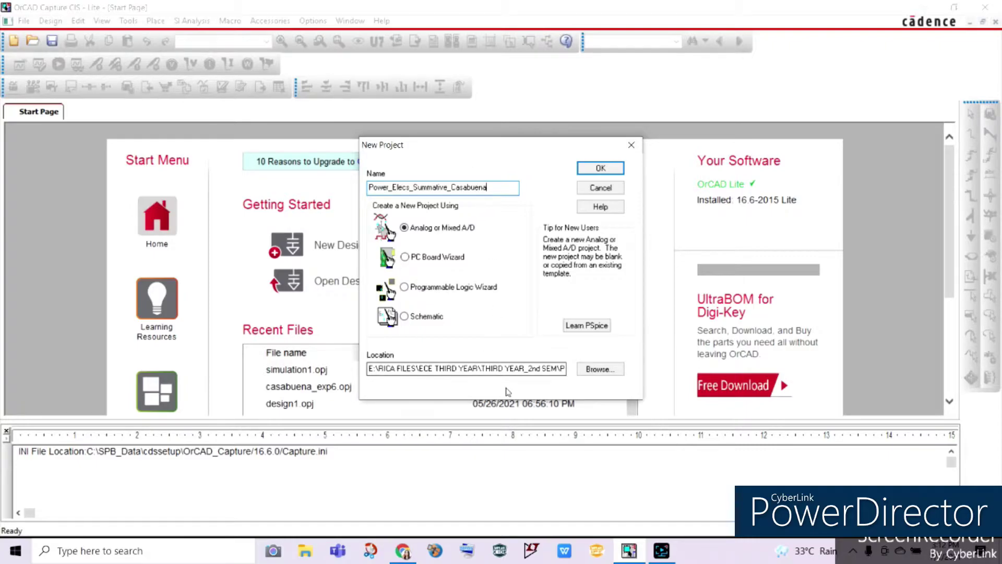
left_click(600, 369)
scroll(466, 263, "down", 1)
left_click(551, 207)
left_click(595, 169)
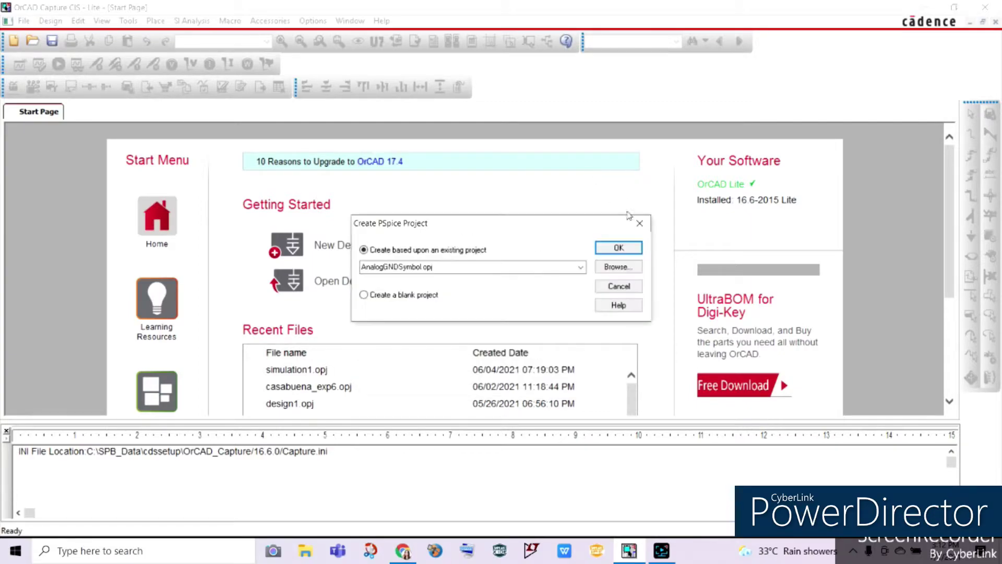
left_click(373, 296)
left_click(611, 249)
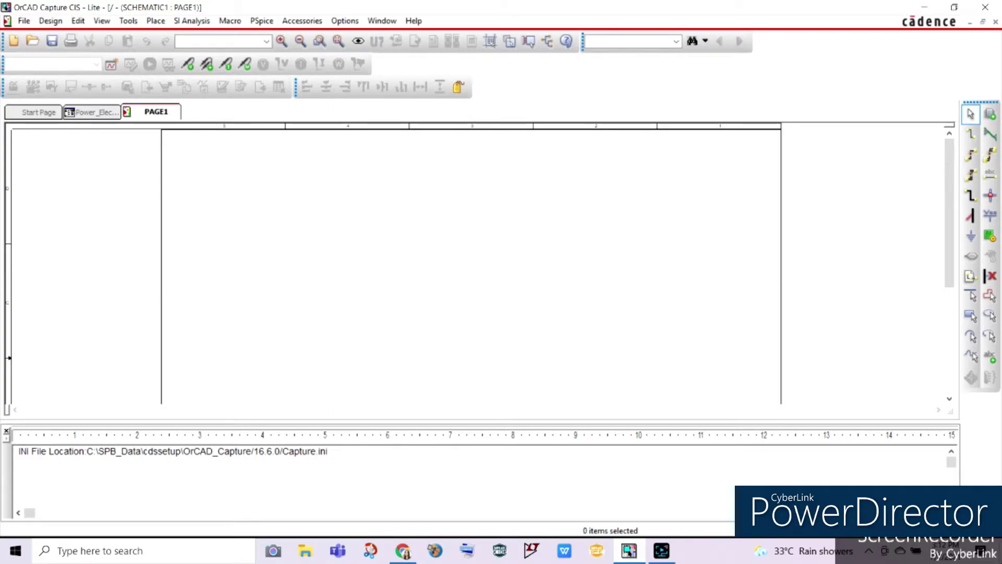
Search the PSpice components for Vsin.
left_click(156, 21)
mouse_move(230, 74)
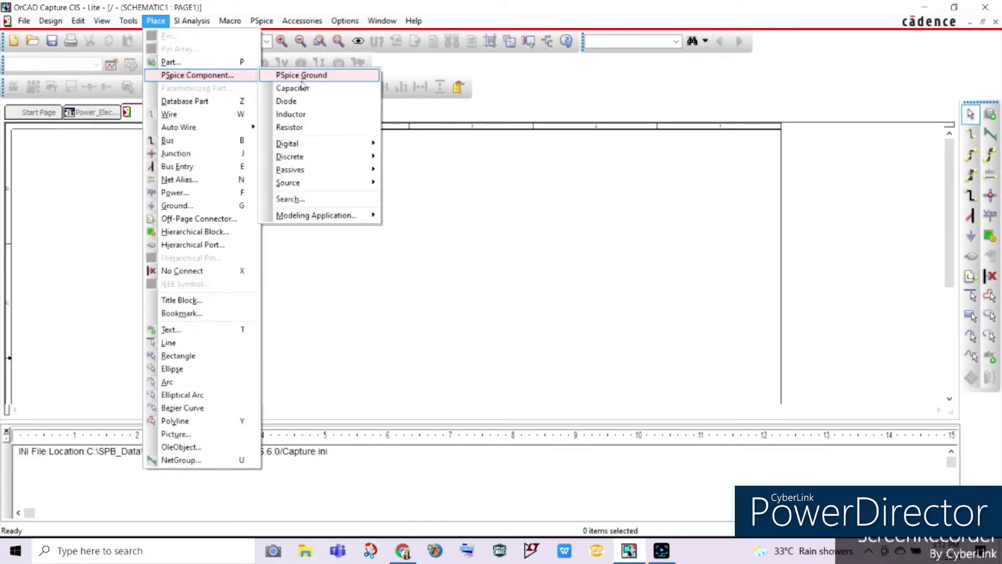
left_click(290, 199)
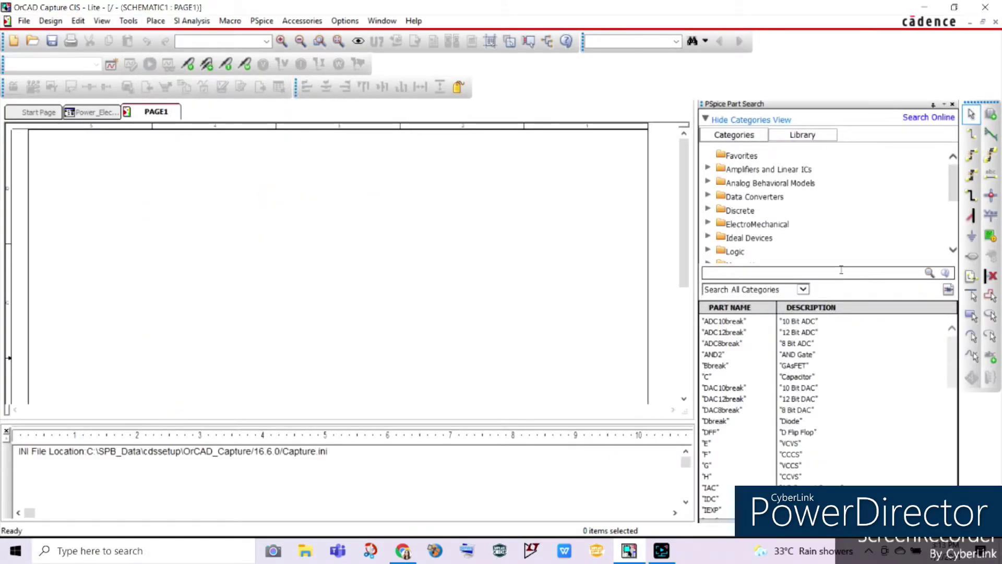
left_click(841, 270)
type("Vsin")
key("Return")
Place one VSIN transient sine voltage source on the left side of the schematic page.
double_click(777, 322)
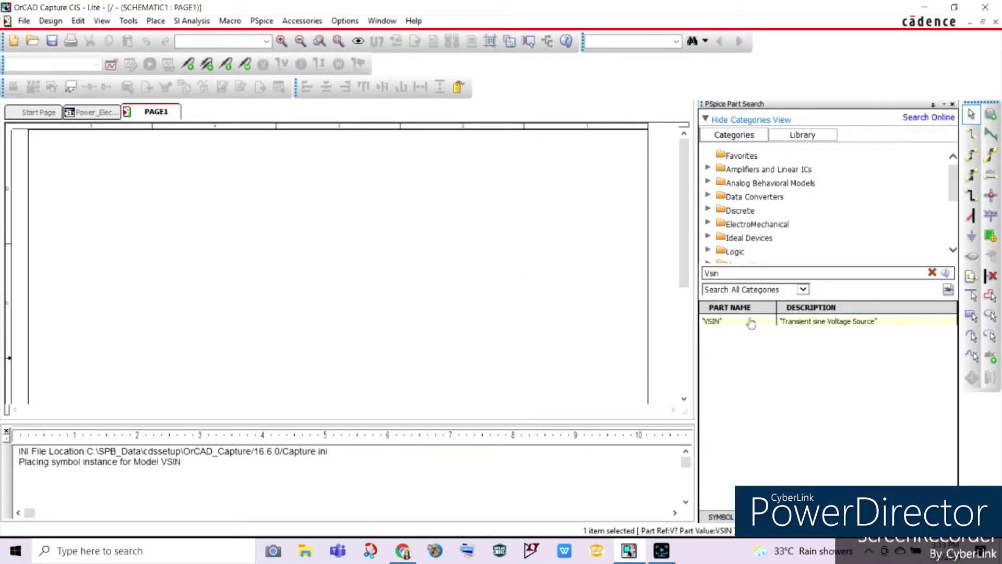
left_click_drag(751, 323, 173, 225)
double_click(834, 321)
left_click(187, 234)
key("Escape")
left_click(254, 265)
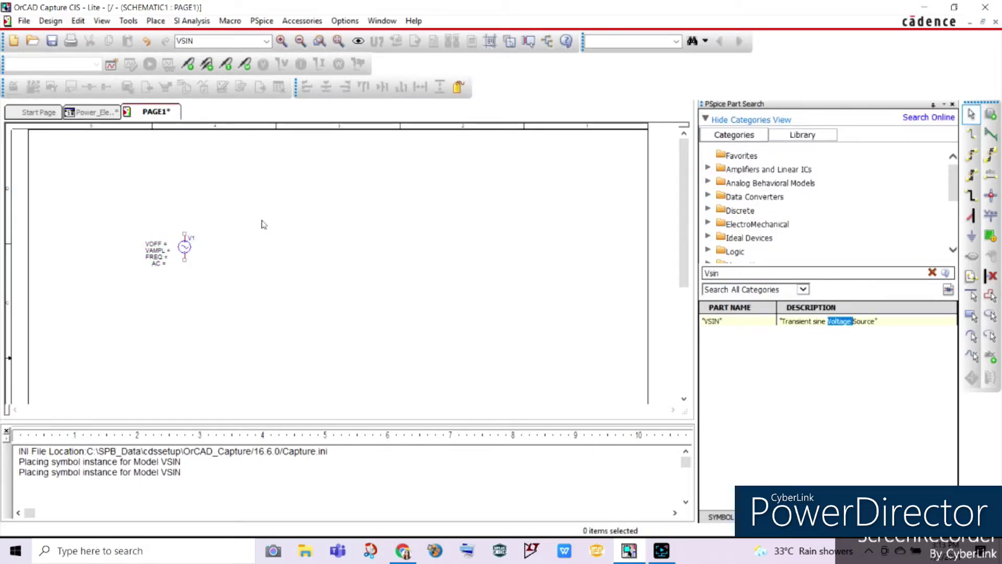
Place four PSpice Dbreak diodes in two rows of two beside the voltage source, all facing the same way.
left_click(191, 21)
mouse_move(155, 21)
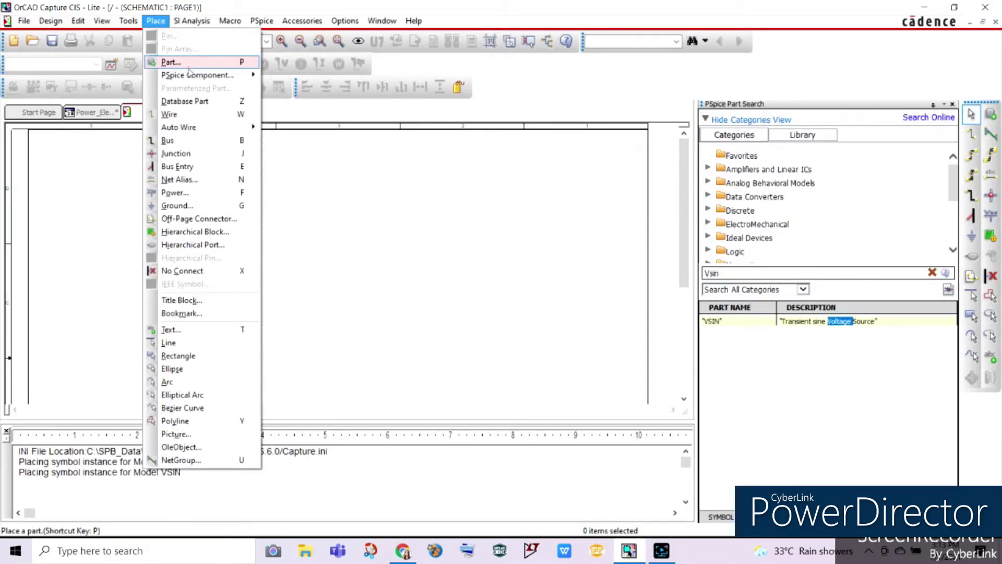
mouse_move(209, 74)
left_click(301, 100)
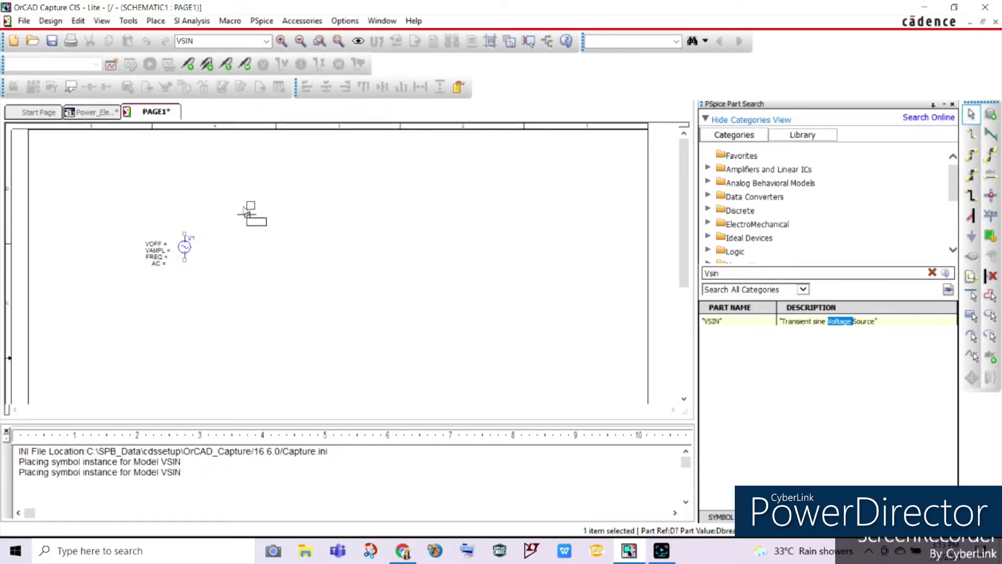
left_click(251, 226)
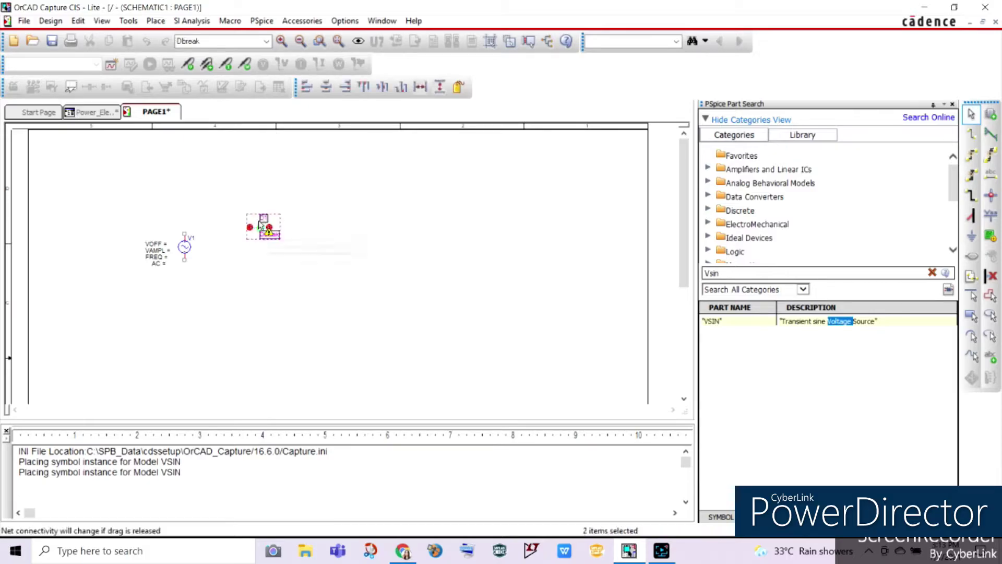
left_click(316, 226)
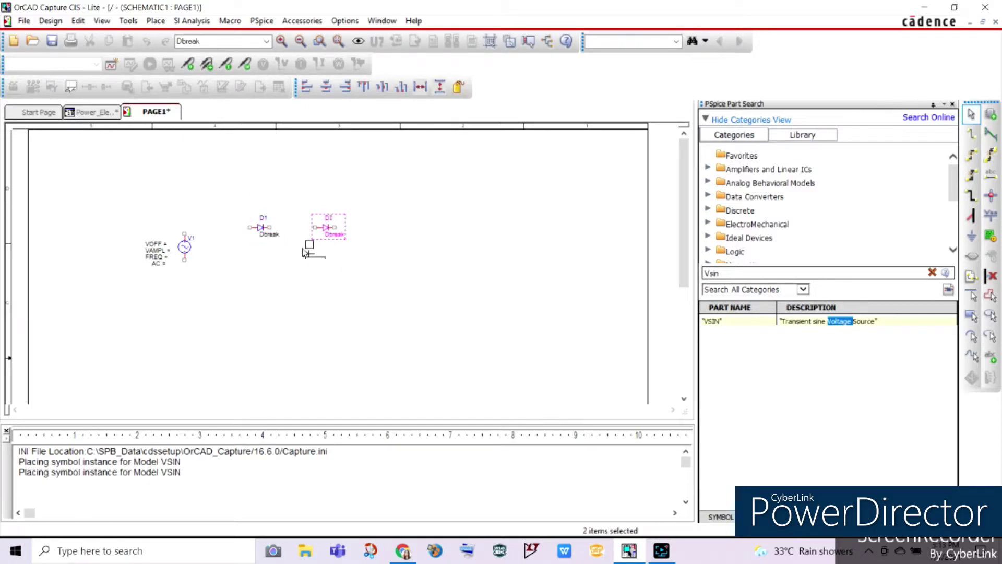
left_click(251, 285)
left_click(317, 286)
key("Escape")
left_click(407, 323)
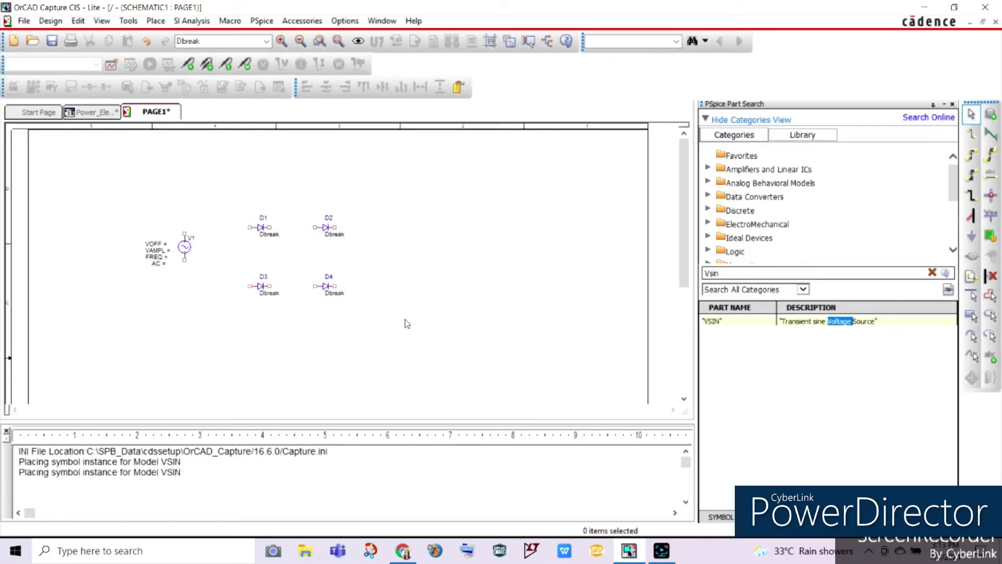
Place a PSpice resistor beside the diodes and a PSpice inductor in line after it.
left_click(155, 21)
mouse_move(209, 75)
left_click(300, 128)
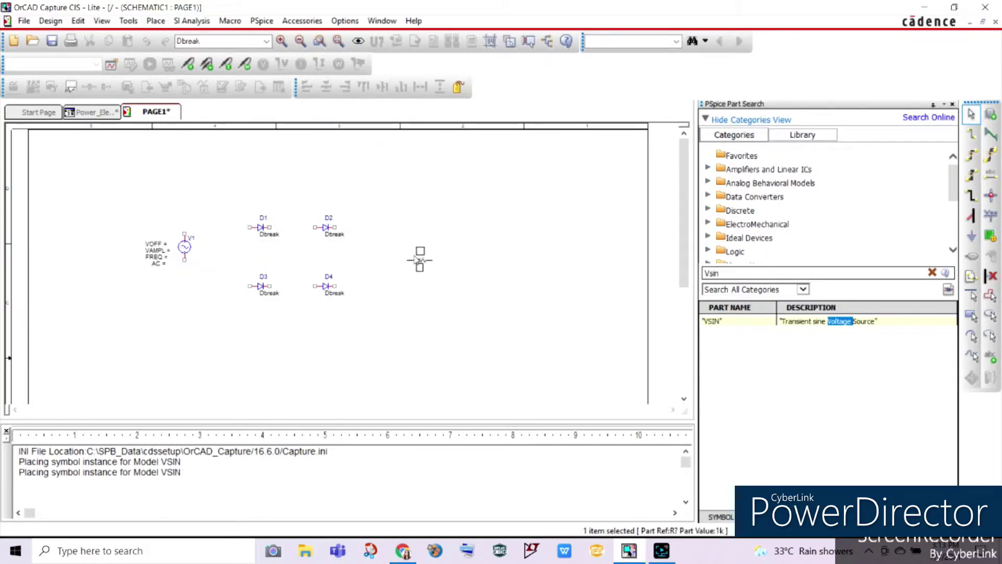
left_click(420, 261)
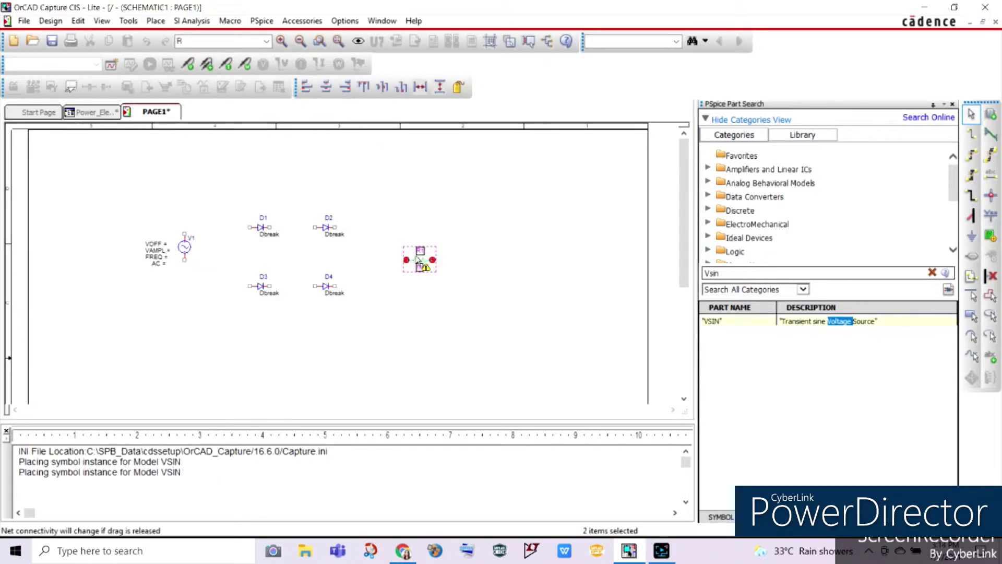
left_click(156, 21)
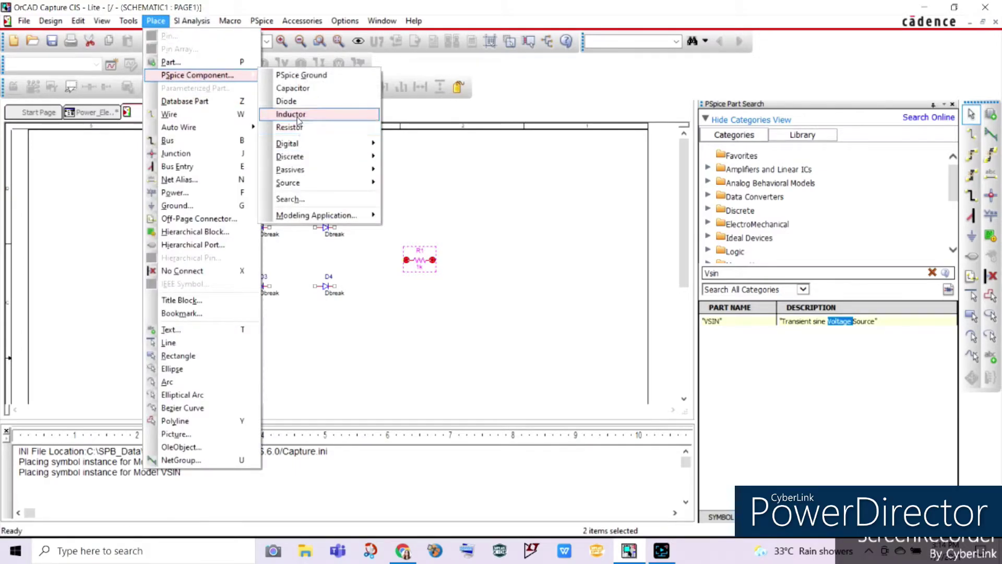
left_click(284, 112)
left_click(485, 251)
key("Escape")
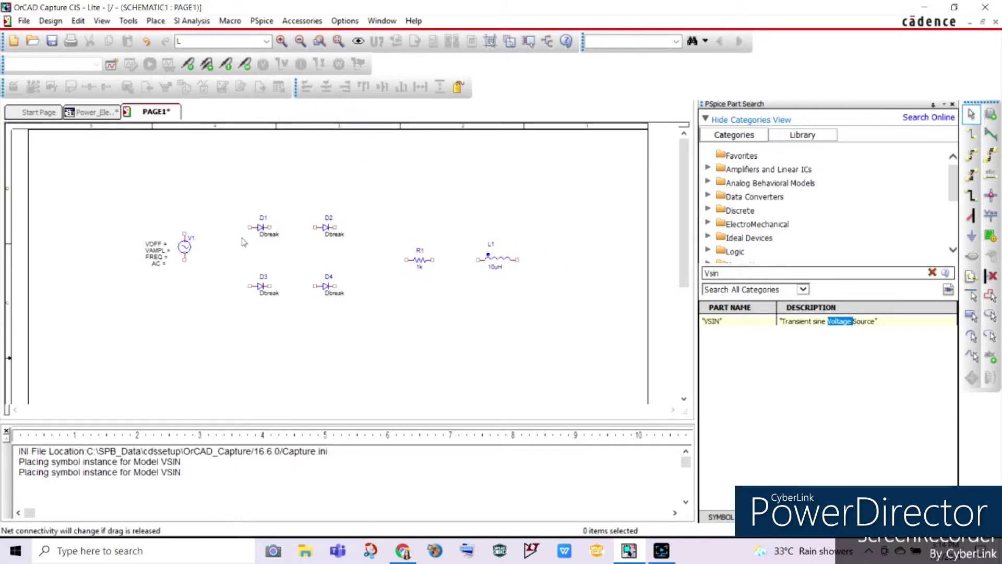
Move the voltage source slightly farther from the diodes and close the PSpice part search.
left_click_drag(184, 247, 158, 253)
left_click(613, 325)
left_click(952, 104)
Wire D1's cathode to D2's anode and D3's cathode to D4's anode.
left_click(970, 134)
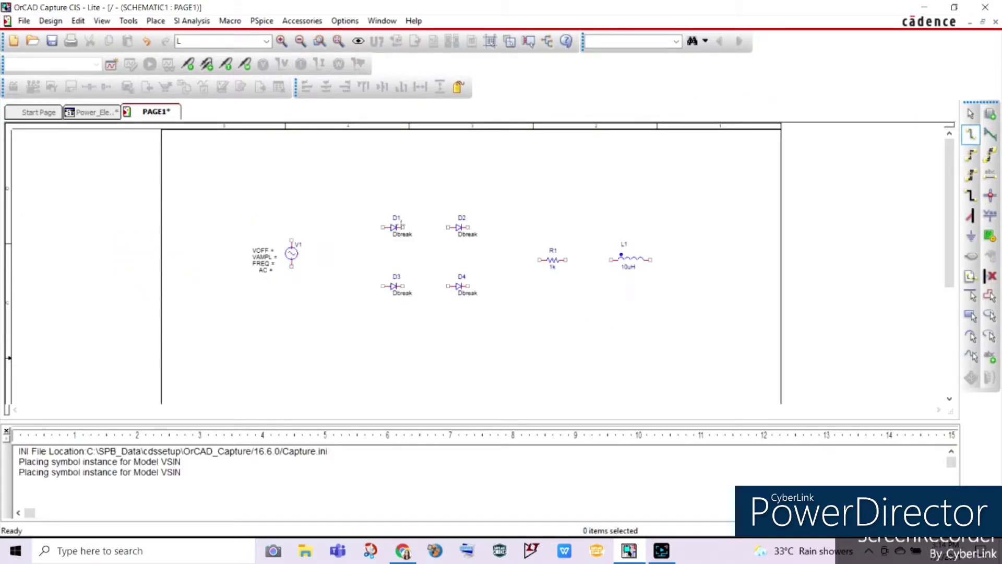
left_click(403, 227)
left_click(447, 227)
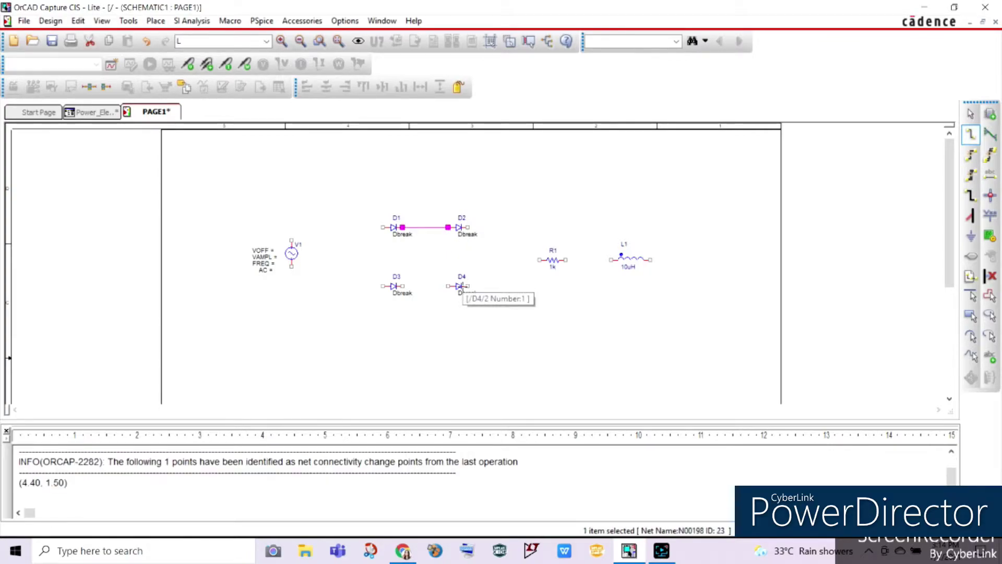
left_click(402, 286)
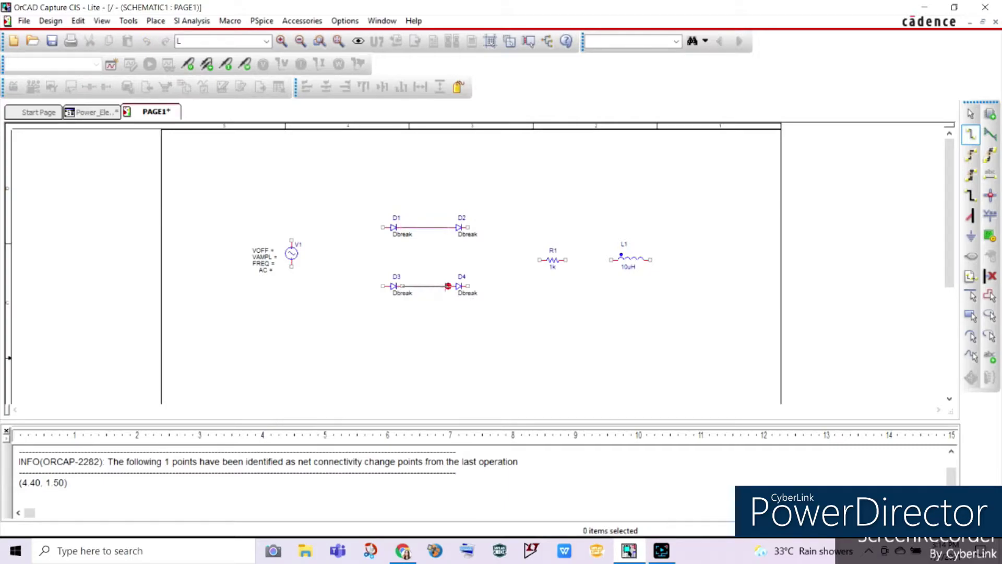
left_click(448, 286)
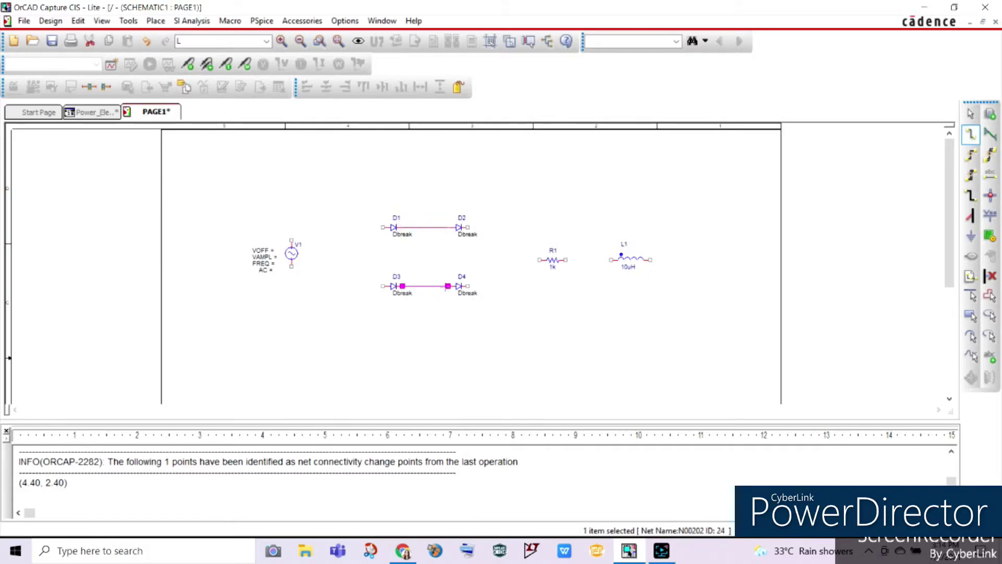
key("Escape")
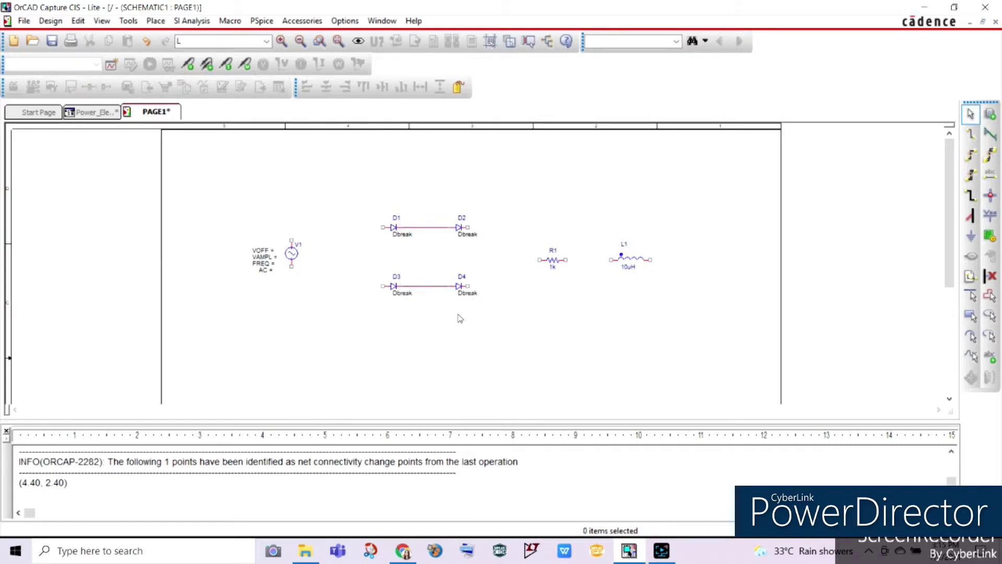
Close the diode bridge by wiring the anodes of D1 and D3 together and the cathodes of D2 and D4 together.
left_click(970, 134)
left_click(382, 227)
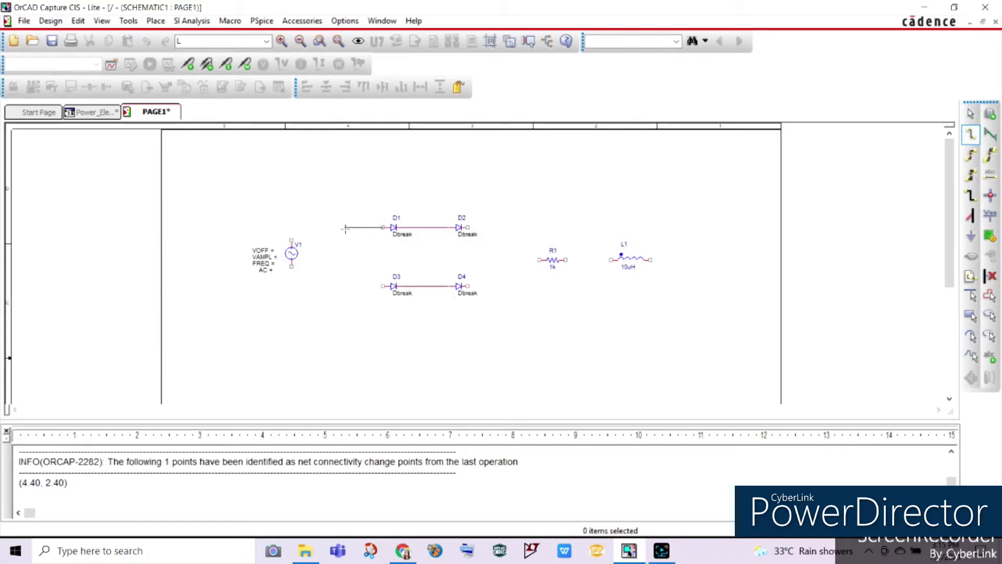
left_click(350, 227)
left_click(382, 286)
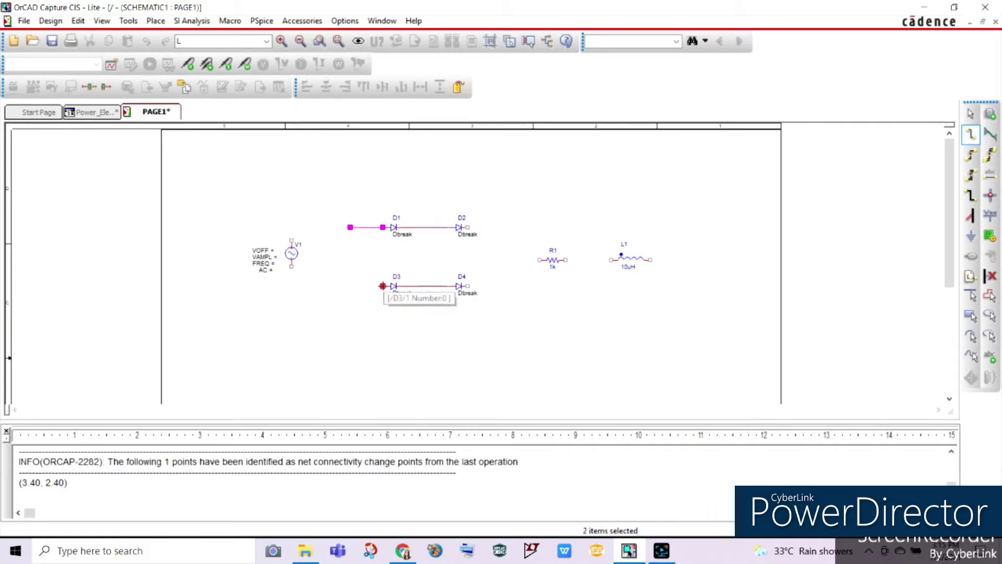
left_click(465, 227)
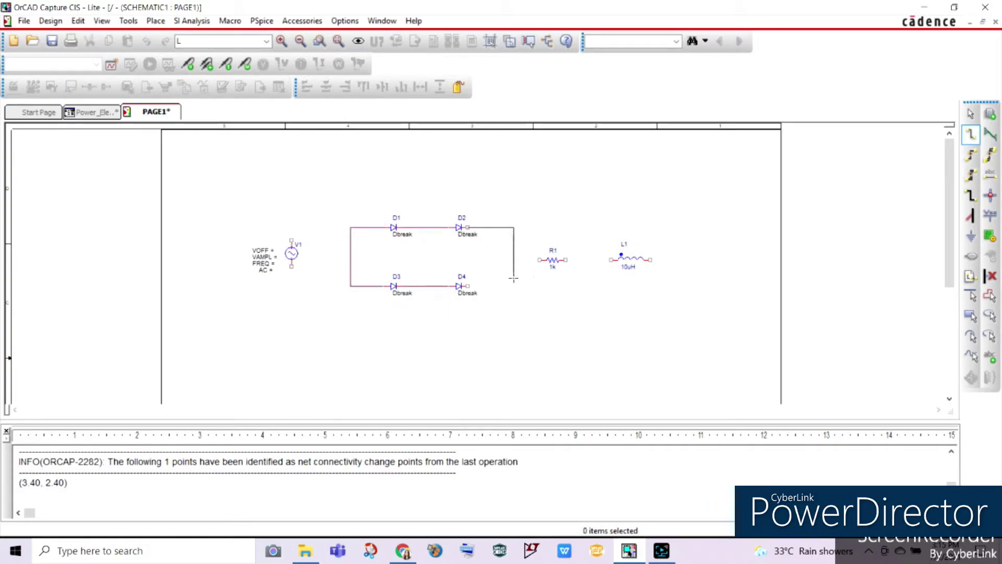
left_click(499, 227)
left_click(469, 285)
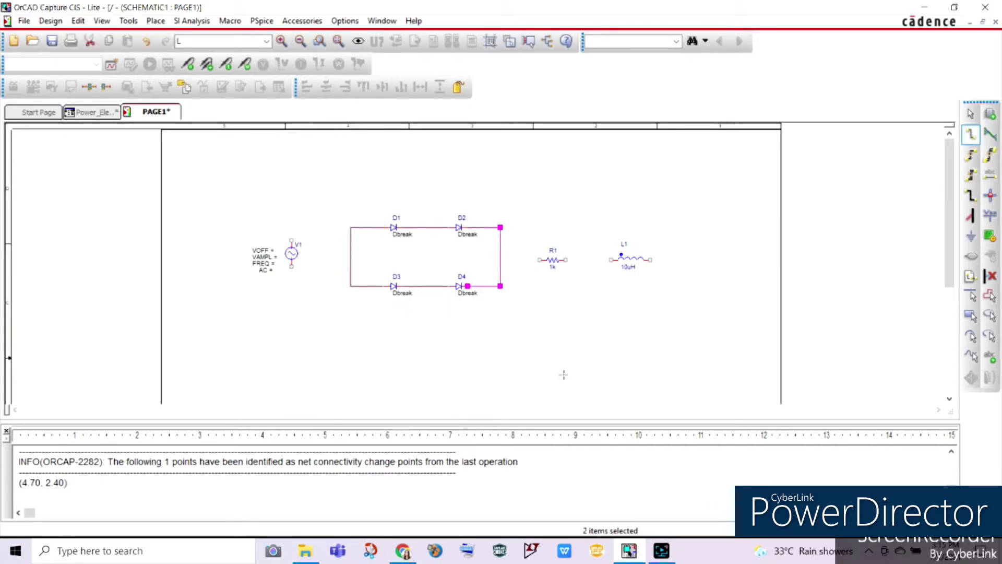
key("Escape")
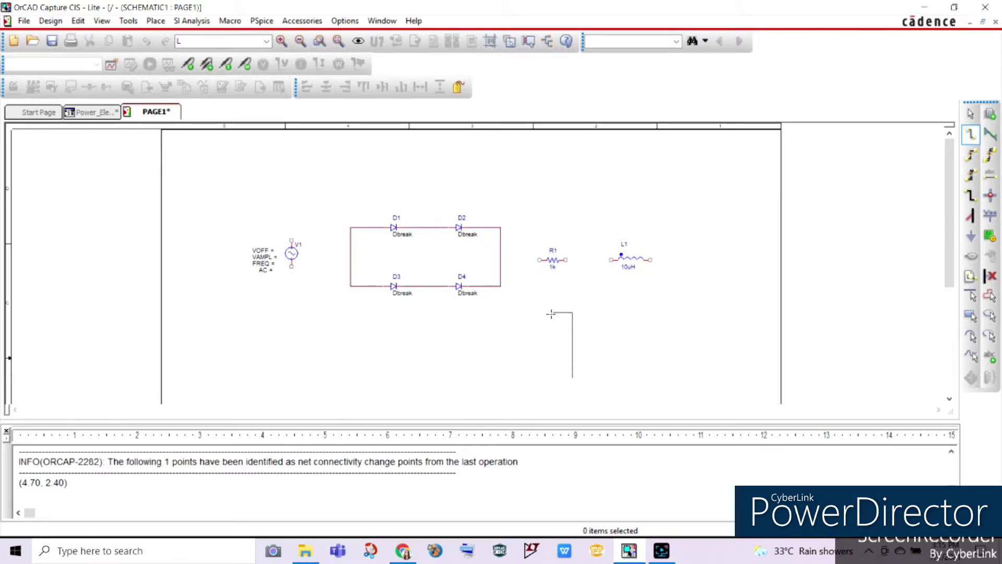
Wire resistor R1 from the common cathode wire of D2 and D4 to the near end of inductor L1.
left_click(970, 134)
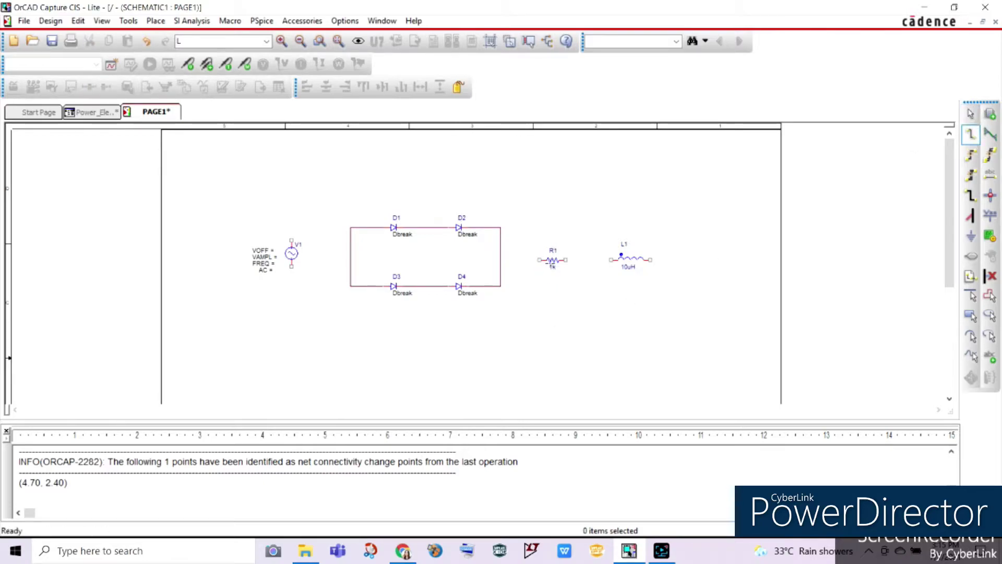
left_click(539, 259)
double_click(500, 260)
left_click(567, 259)
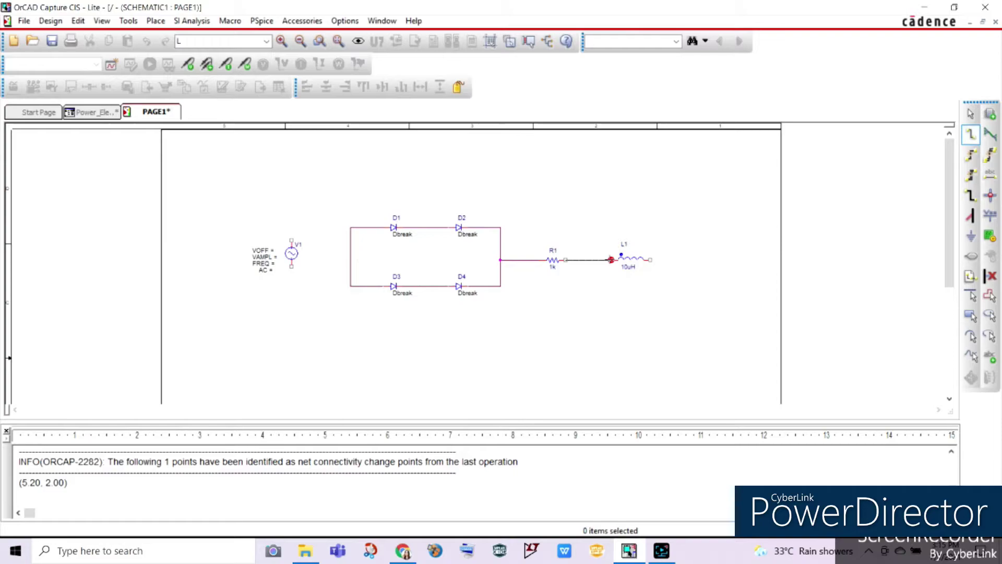
double_click(611, 259)
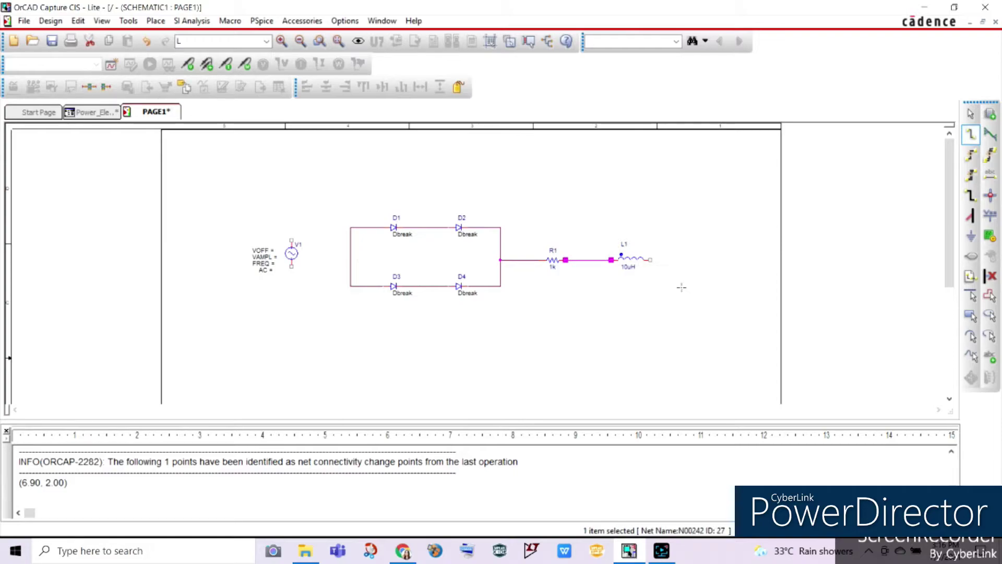
Return the inductor's free end to the D1–D3 anode wire and connect the grounded source across the D1–D2 and D3–D4 wires.
left_click(650, 260)
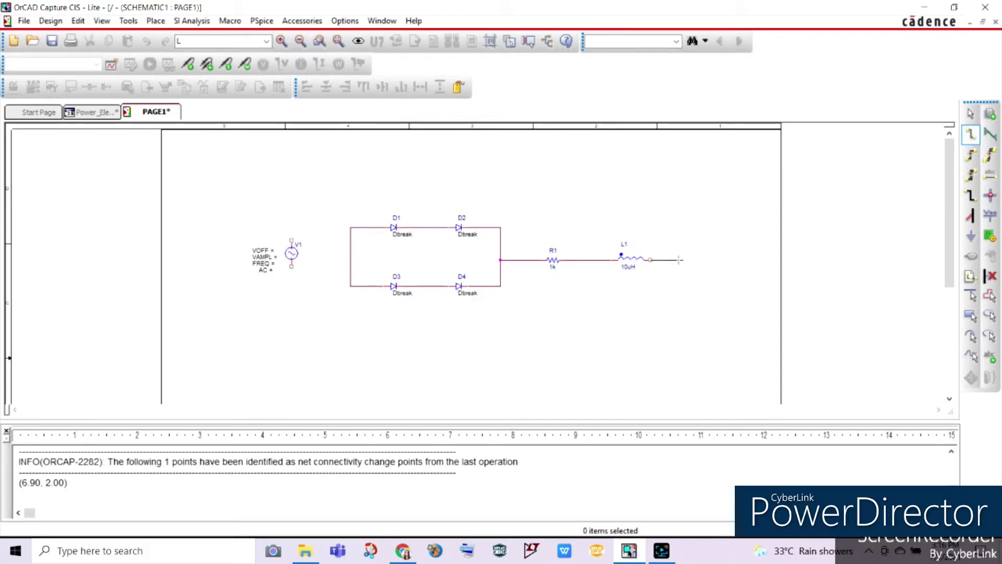
left_click(678, 259)
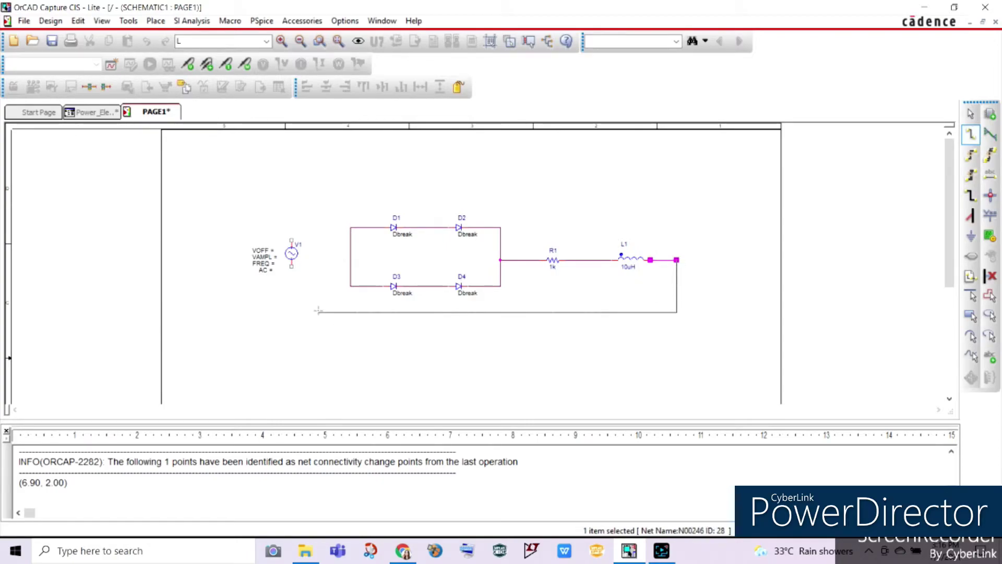
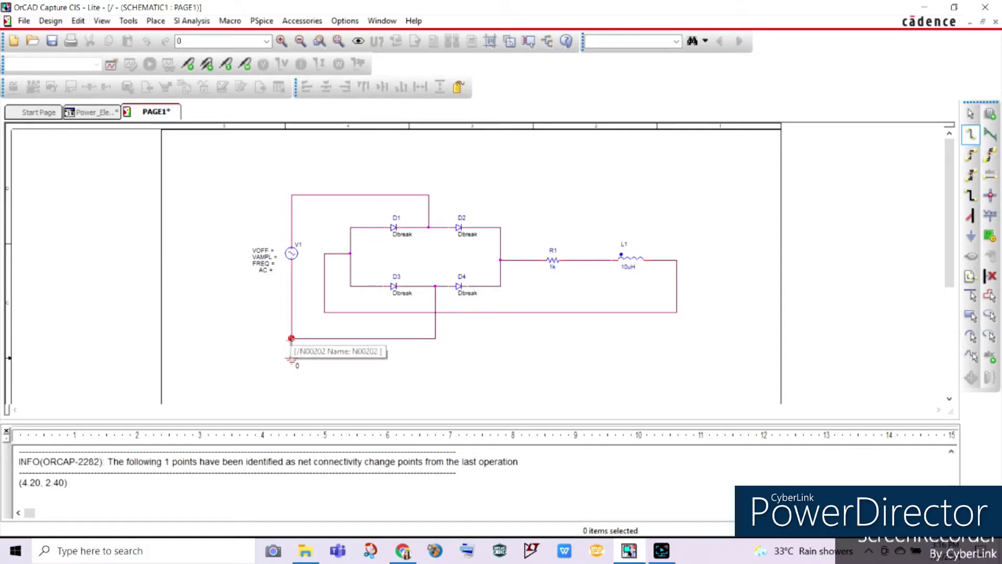
key("Escape")
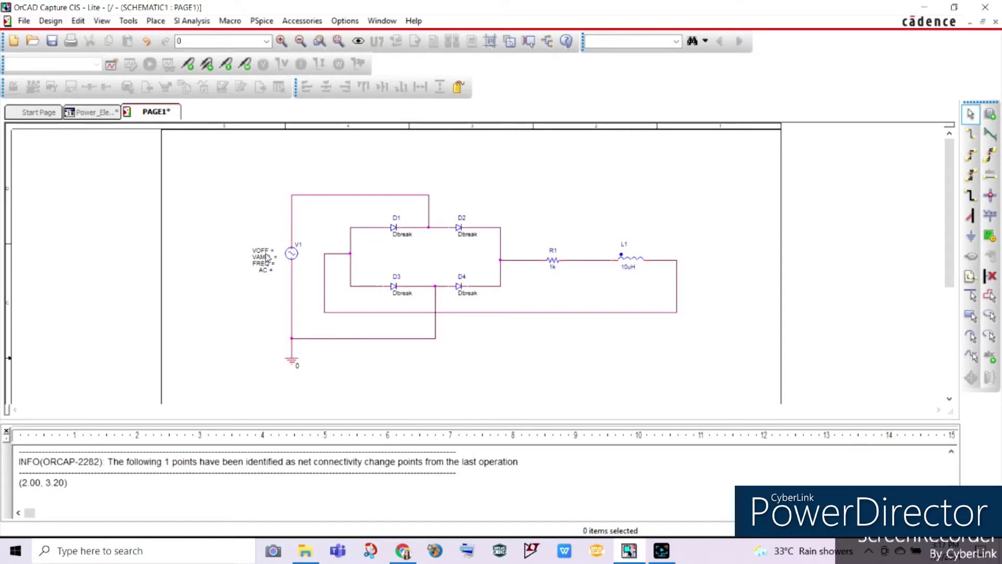
Move V1's parameter labels further away from the source symbol and set its VAMPL to 170.
left_click_drag(261, 256, 242, 256)
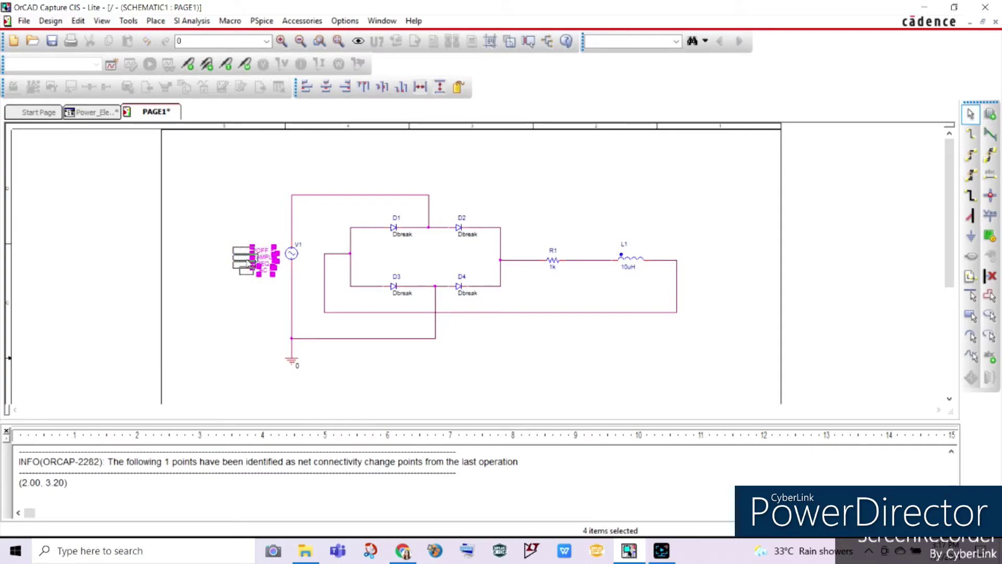
left_click(391, 406)
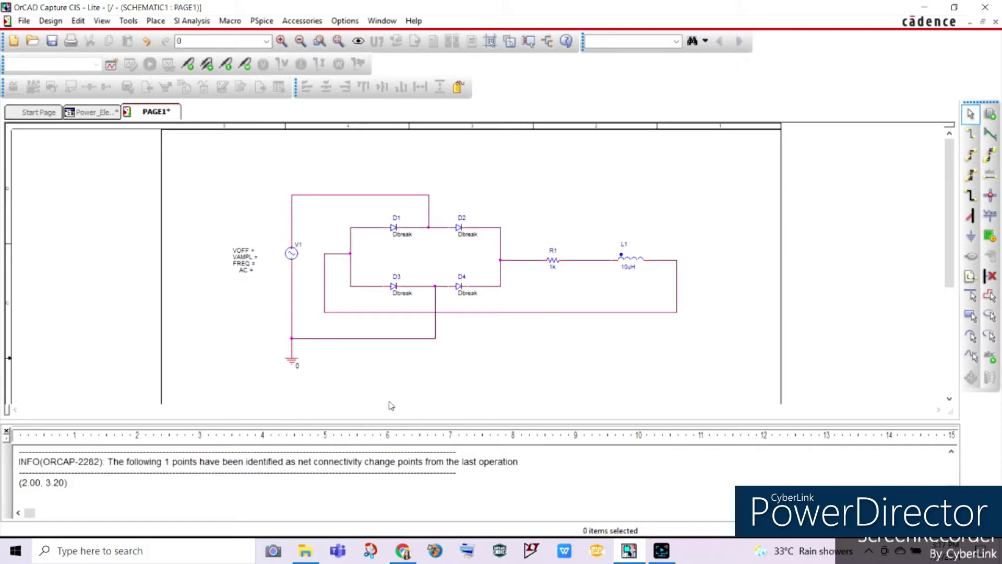
double_click(245, 256)
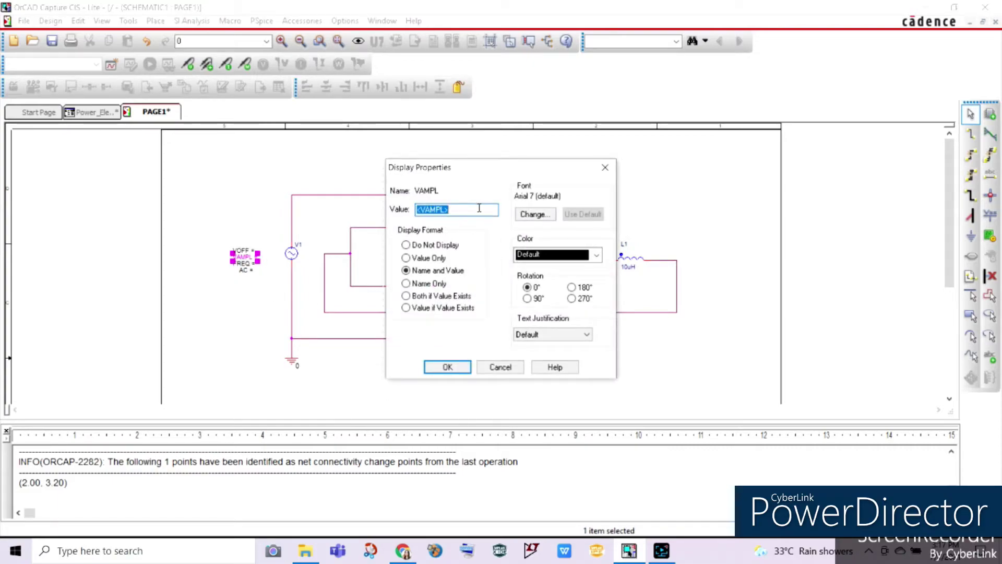
type("170")
left_click(452, 366)
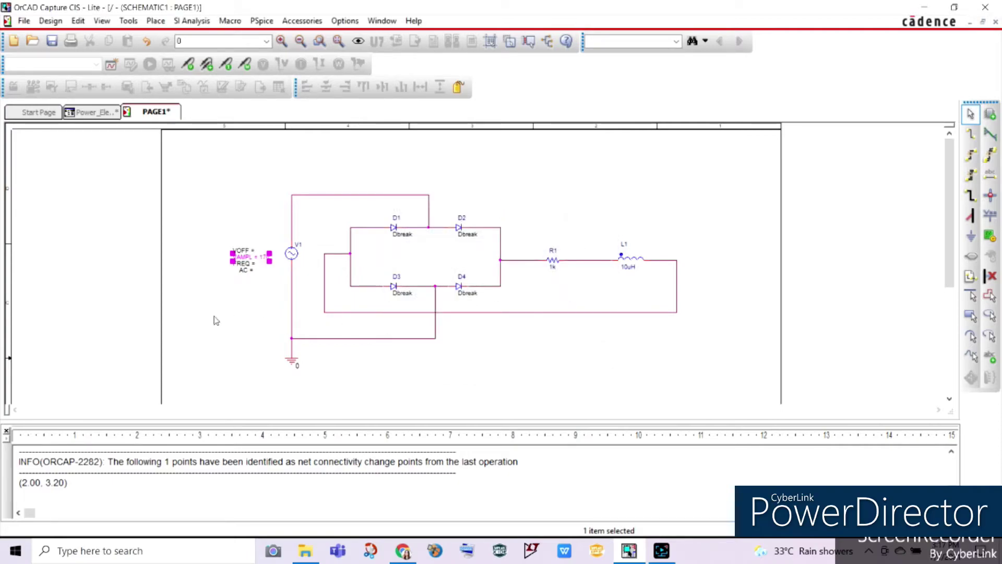
left_click(217, 321)
double_click(243, 263)
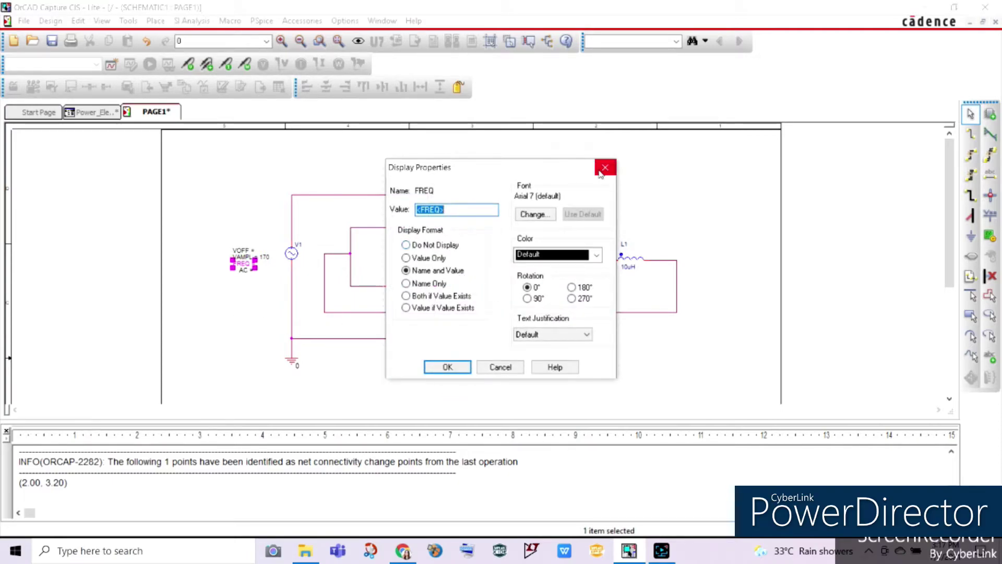
left_click(603, 168)
left_click(752, 266)
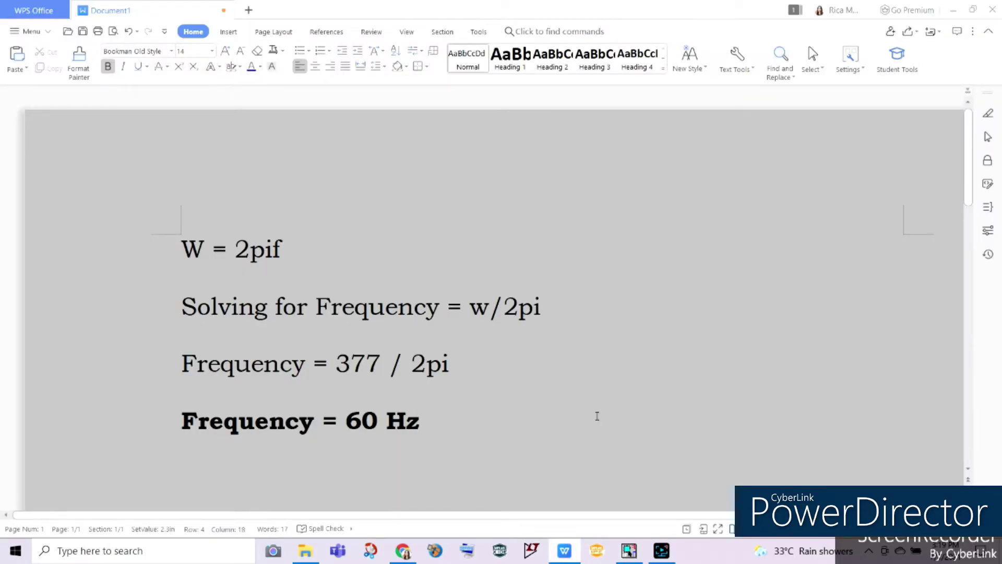
Review the source frequency derivation in the WPS document, from W = 2pif through Frequency = 377 / 2pi.
left_click(550, 385)
left_click(538, 389)
left_click(204, 249)
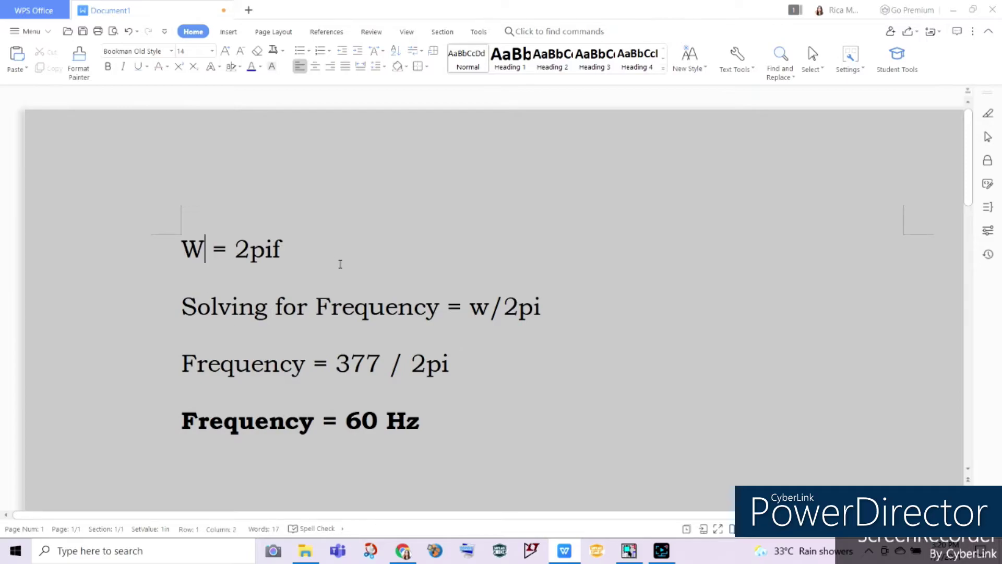
left_click(662, 353)
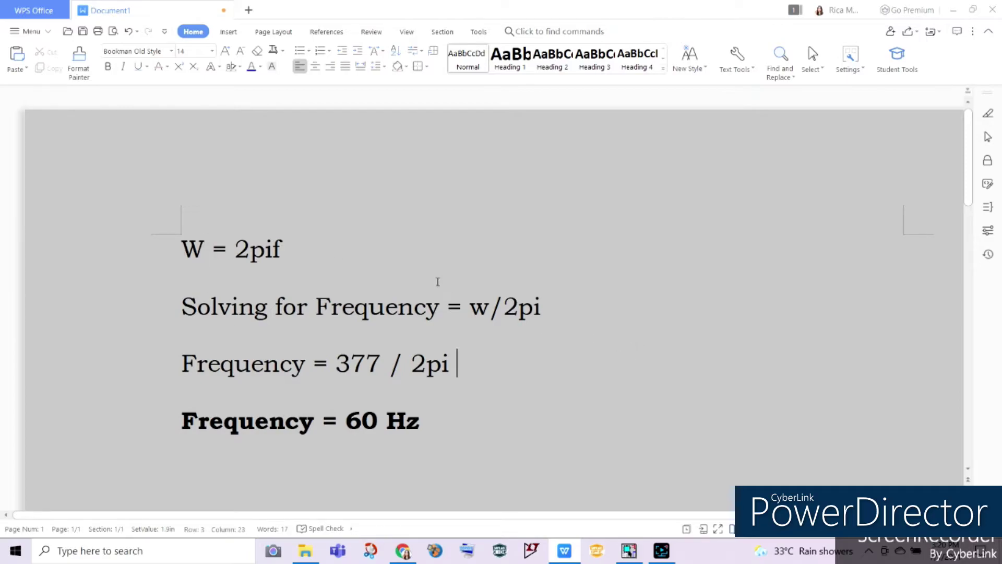
left_click(211, 244)
double_click(195, 243)
left_click(605, 350)
left_click(214, 295)
left_click_drag(574, 300, 238, 305)
left_click(625, 350)
left_click(504, 313)
left_click(624, 326)
left_click(367, 369)
left_click(449, 423)
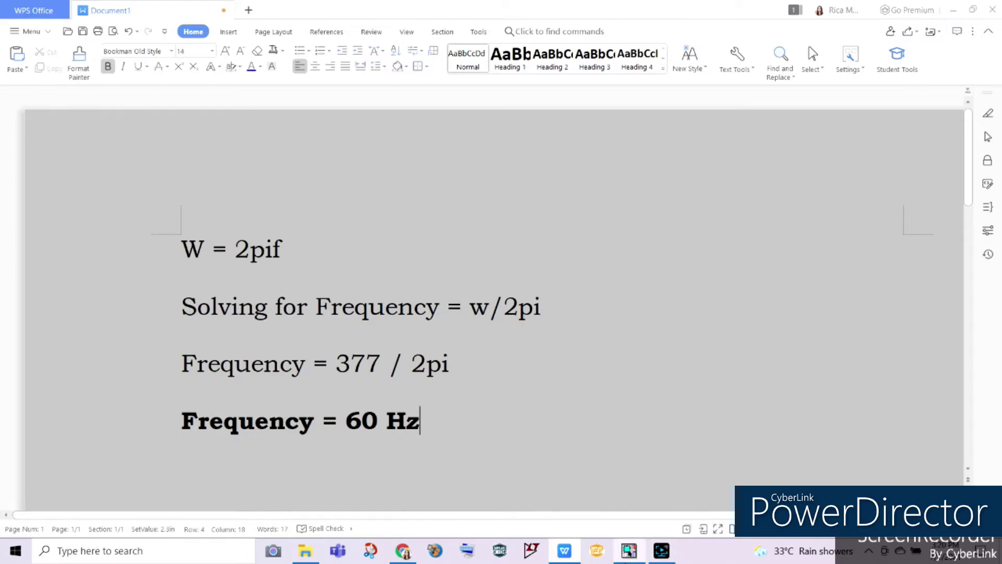
Return to OrCAD Capture and set source V1's FREQ to 60.
left_click(628, 551)
key("i")
scroll(203, 277, "down", 1)
scroll(198, 402, "left", 3)
double_click(159, 234)
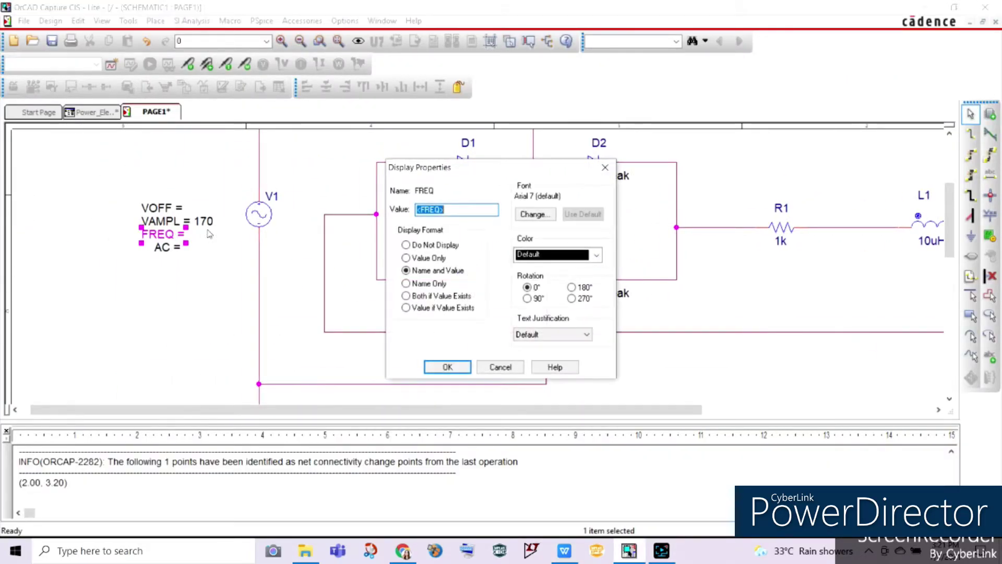
type("60")
left_click(447, 367)
Set source V1's AC value and its VOFF offset both to 0.
double_click(173, 248)
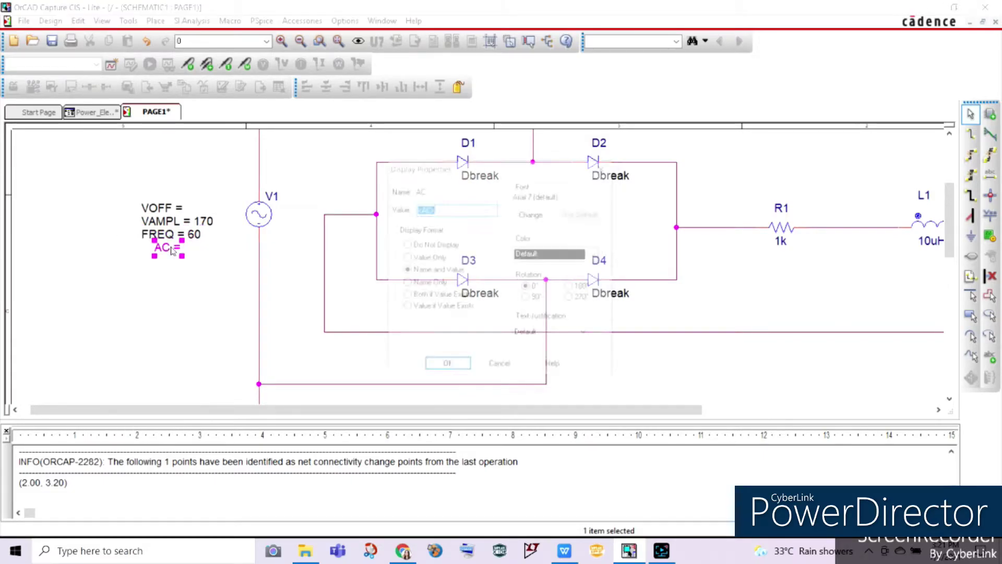
type("0")
left_click(446, 366)
double_click(175, 209)
type("0")
key("Return")
Set resistor R1's value to 10, as given in the assignment problem in the browser.
left_click_drag(597, 410, 764, 407)
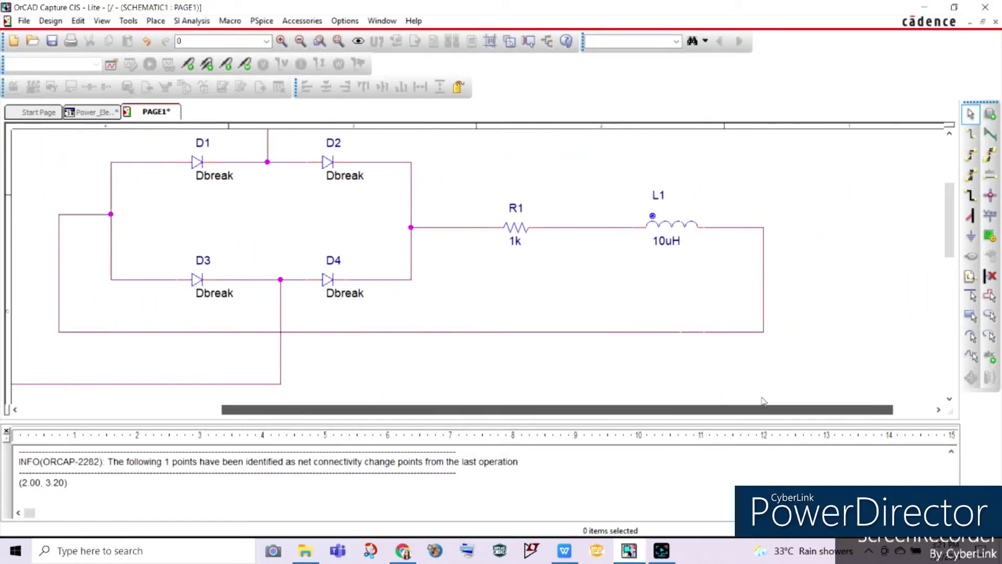
double_click(518, 241)
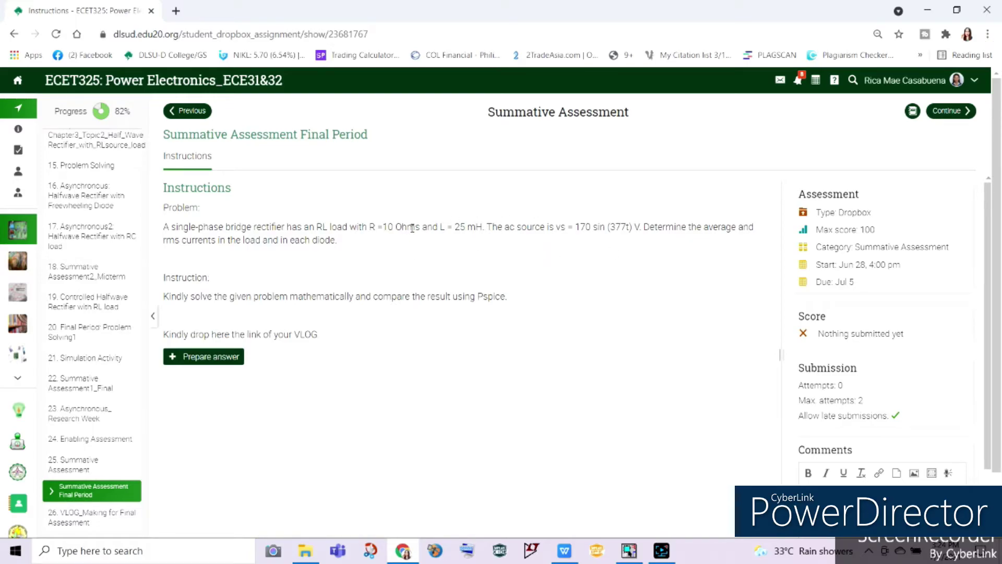
left_click(629, 550)
type("10")
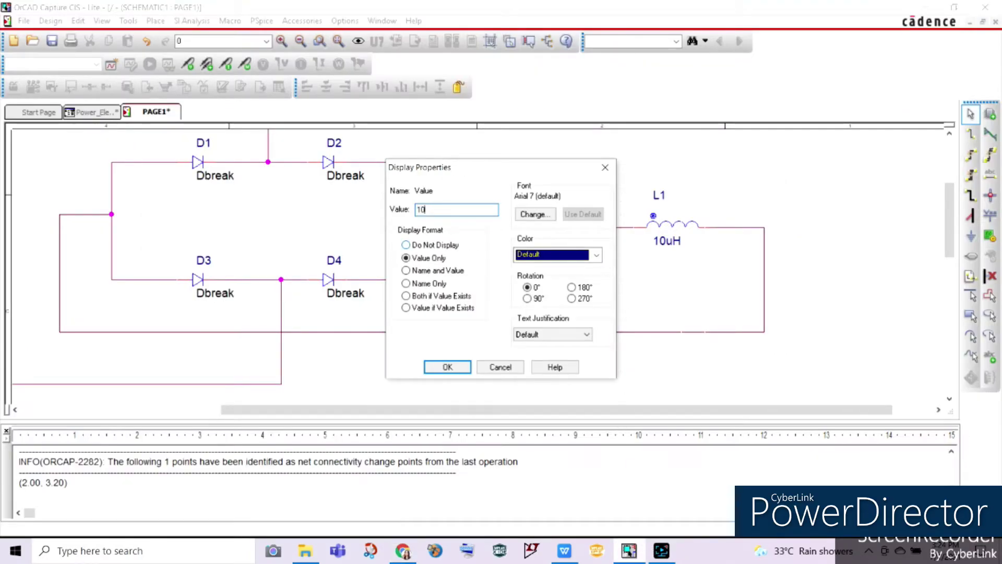
left_click(464, 367)
Check the inductance in the browser's problem statement and set inductor L1's value to 25mH in OrCAD Capture.
left_click(403, 550)
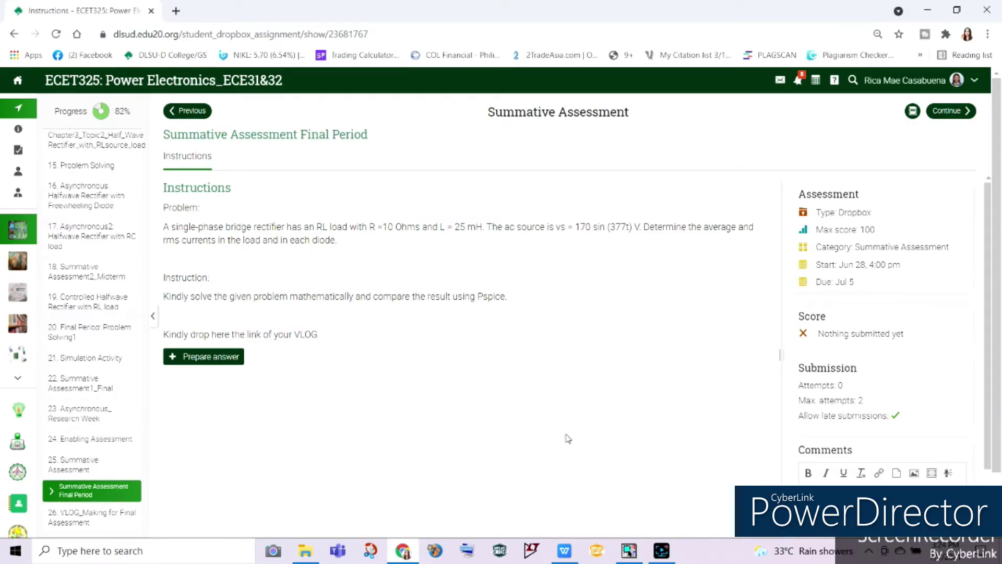
left_click(629, 550)
double_click(666, 240)
type("25mH")
left_click(448, 367)
left_click(474, 313)
key("o")
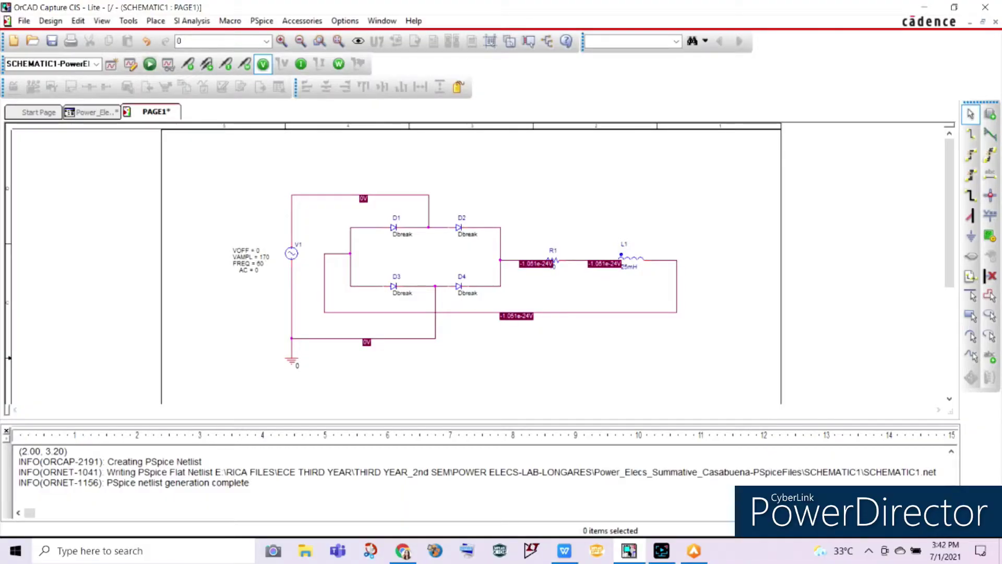
Review and accept the transient profile's run time and data-saving start, and run the PSpice simulation.
left_click(132, 65)
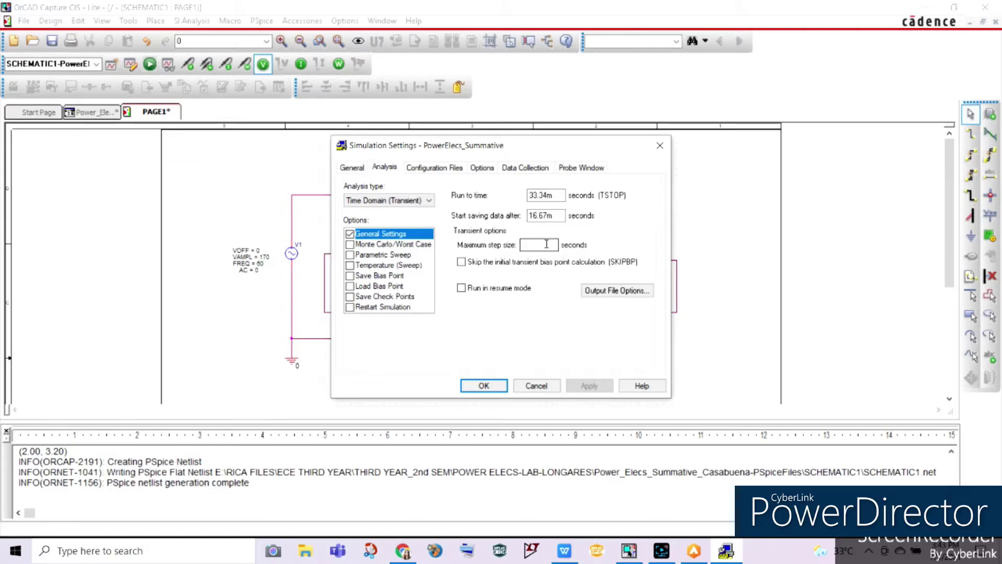
left_click(551, 196)
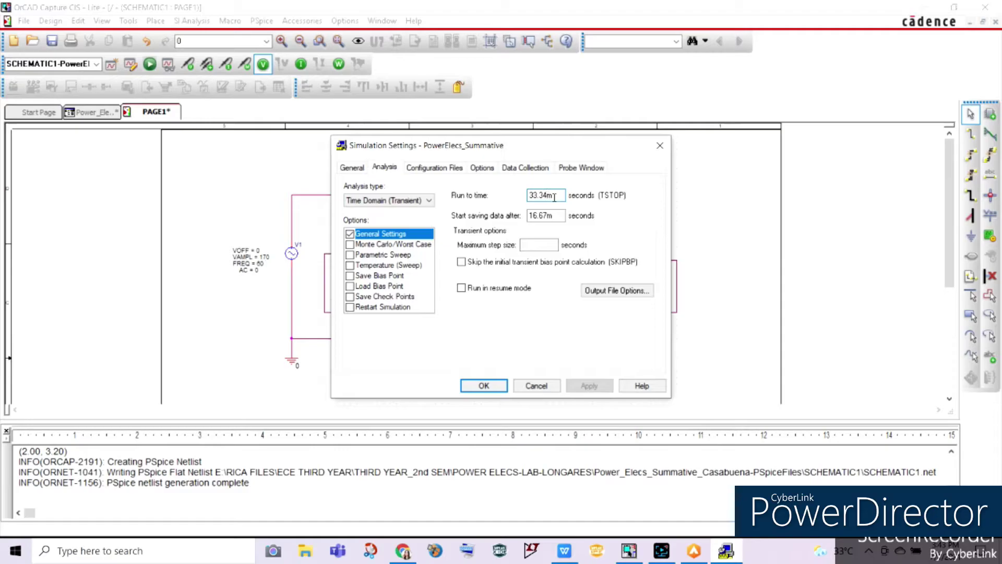
left_click(558, 217)
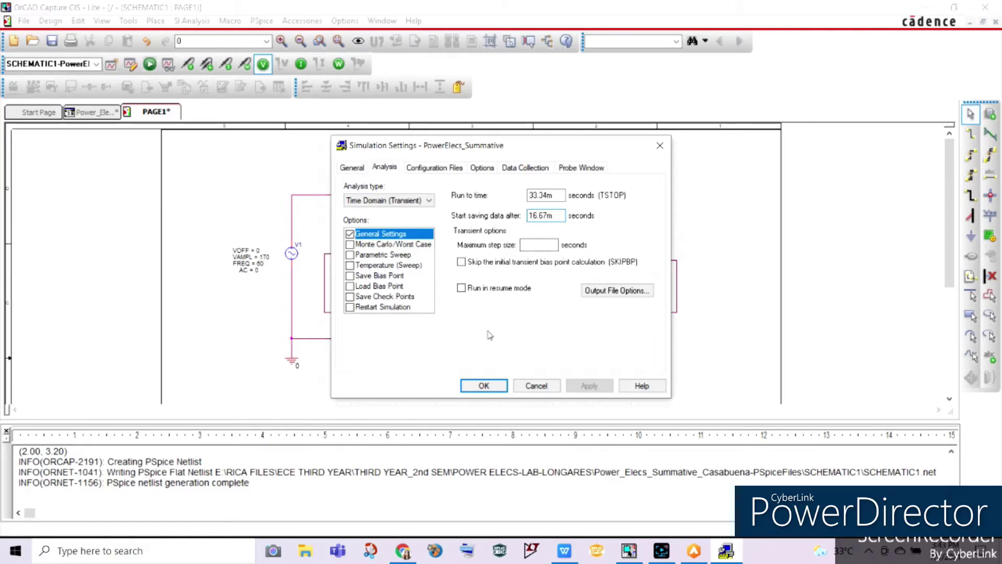
left_click(499, 387)
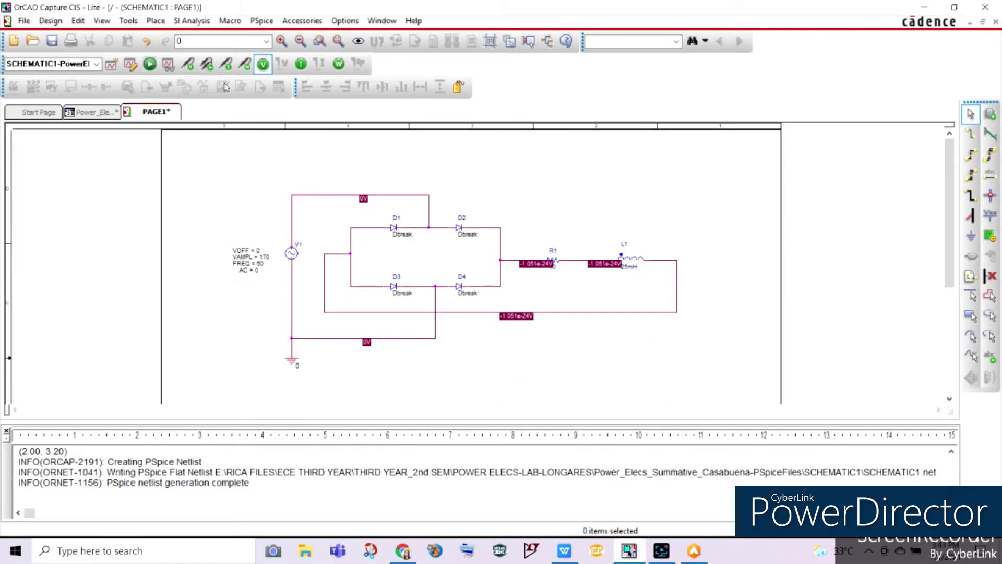
left_click(150, 63)
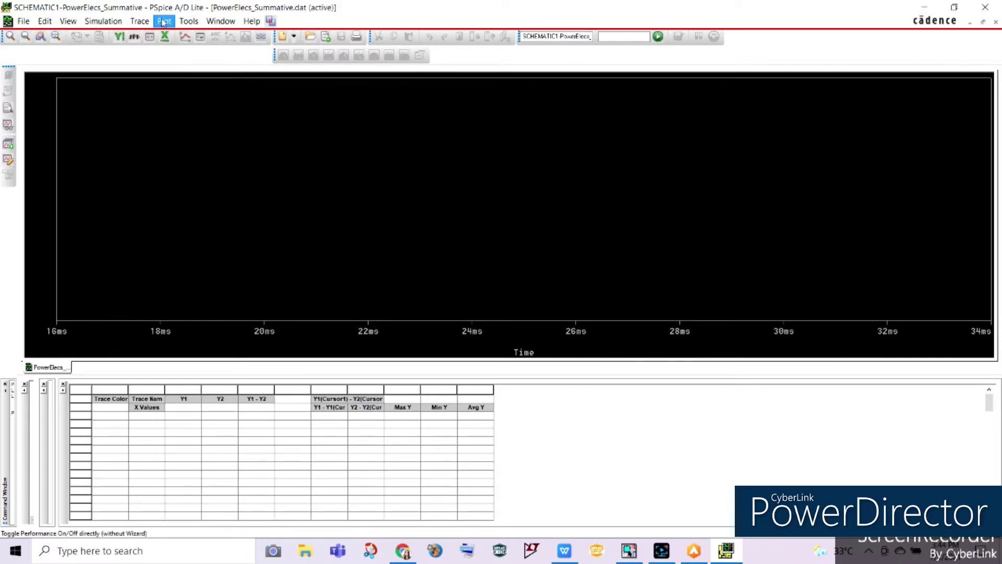
Plot the average load current in PSpice A/D with the trace expression AVG(I(R1)).
left_click(138, 22)
left_click(152, 34)
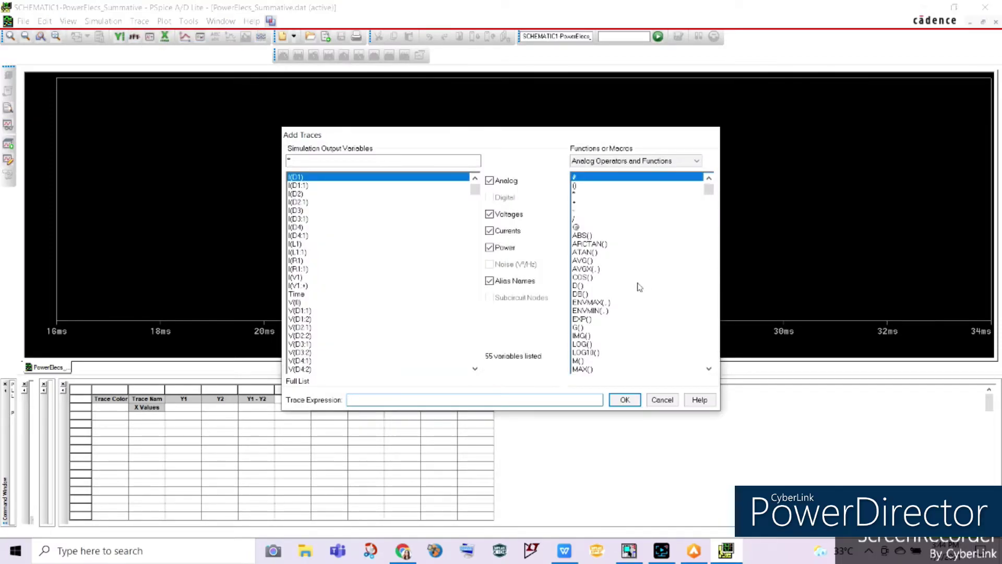
left_click(583, 261)
left_click(296, 261)
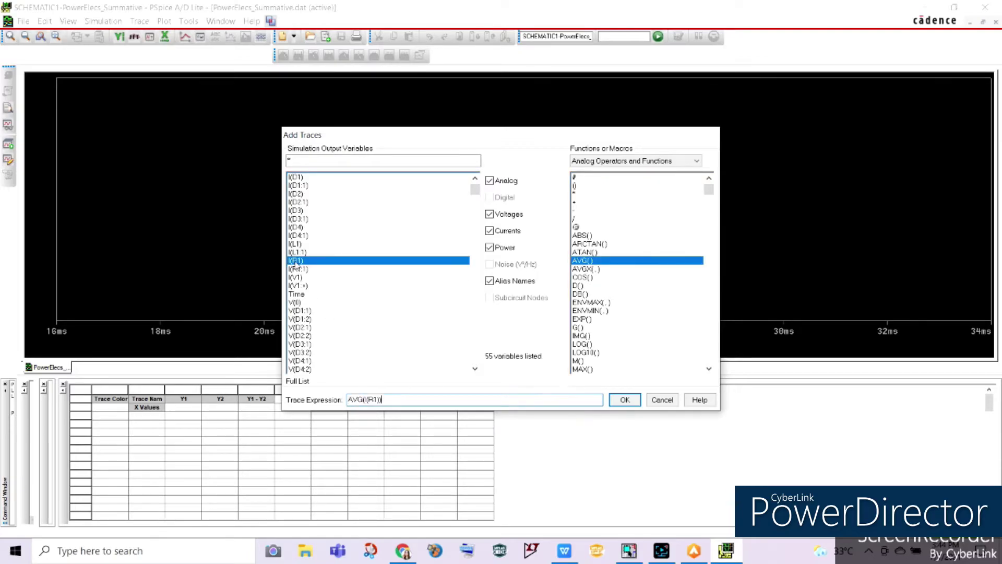
left_click(625, 399)
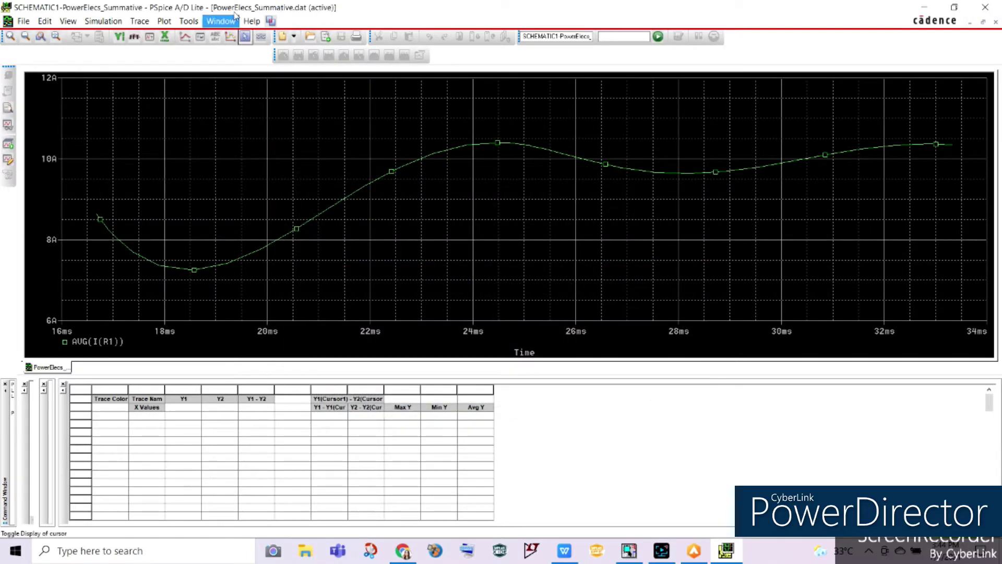
Add the RMS(I(R1)) trace to the plot and move the measuring cursor to the end of the load-current waveforms.
left_click(139, 21)
left_click(154, 33)
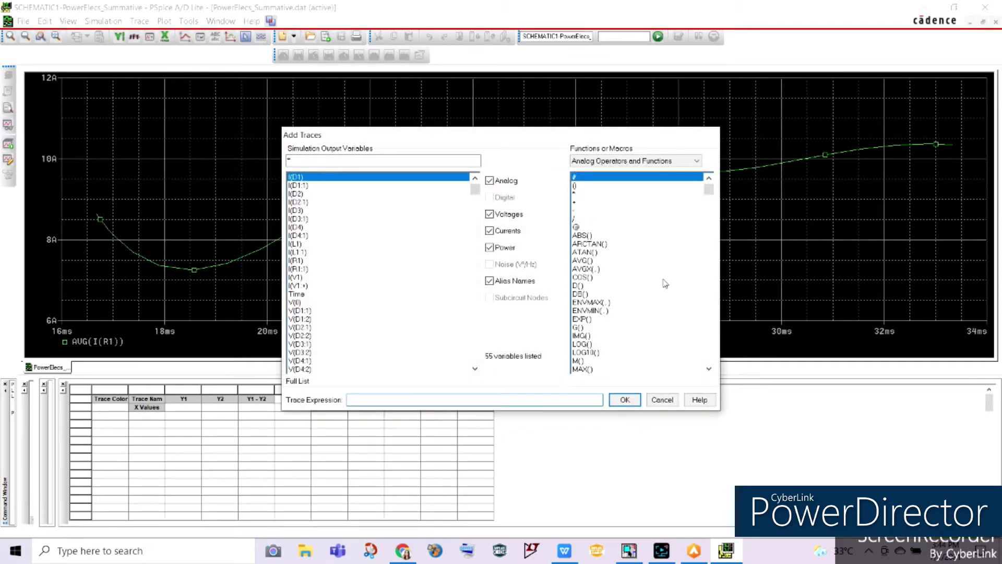
left_click_drag(709, 193, 708, 358)
left_click(583, 327)
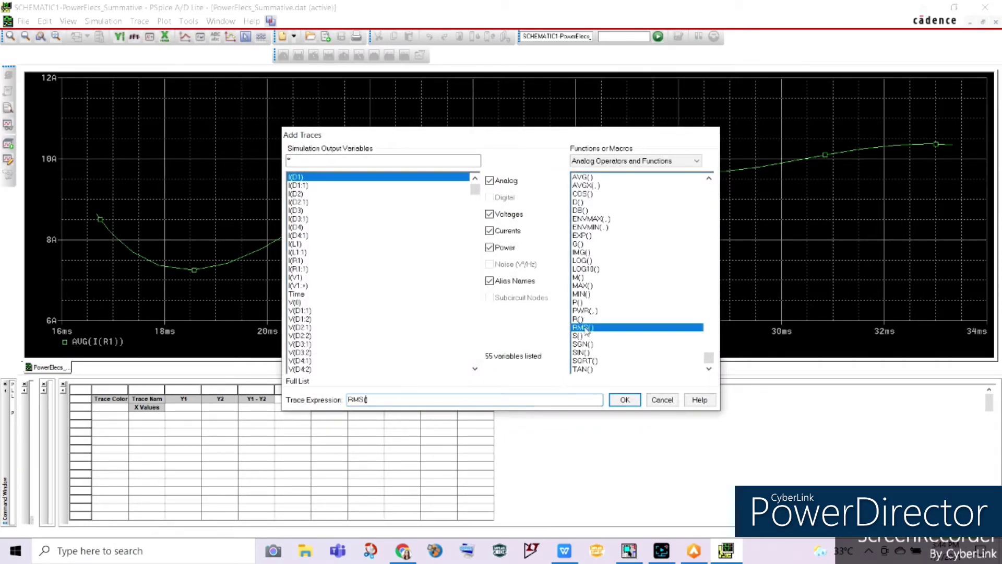
left_click(298, 261)
left_click(624, 403)
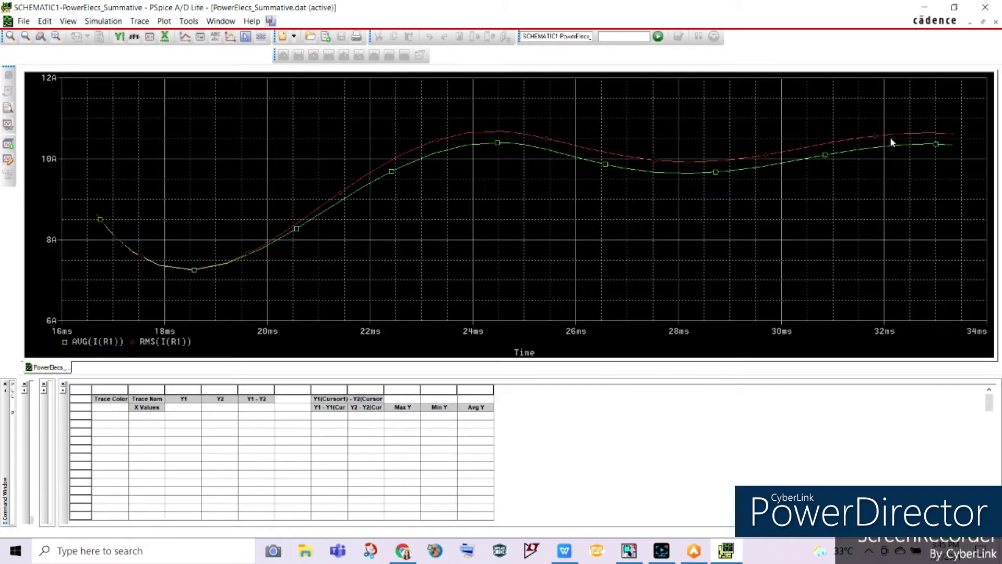
left_click(245, 36)
left_click_drag(101, 145, 976, 205)
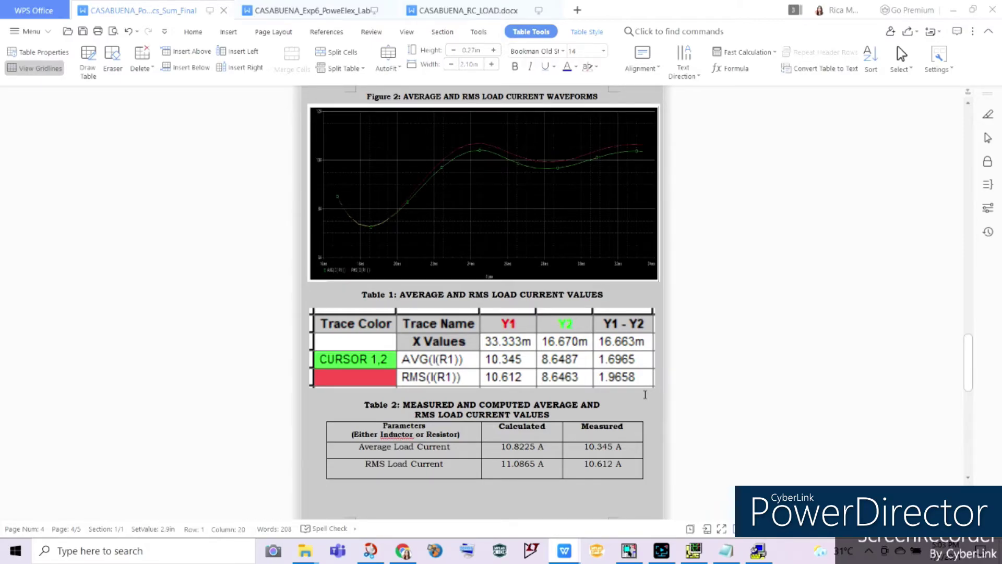
Compare the calculated and measured average and RMS load currents in Table 2 of the WPS report.
scroll(645, 449, "down", 2)
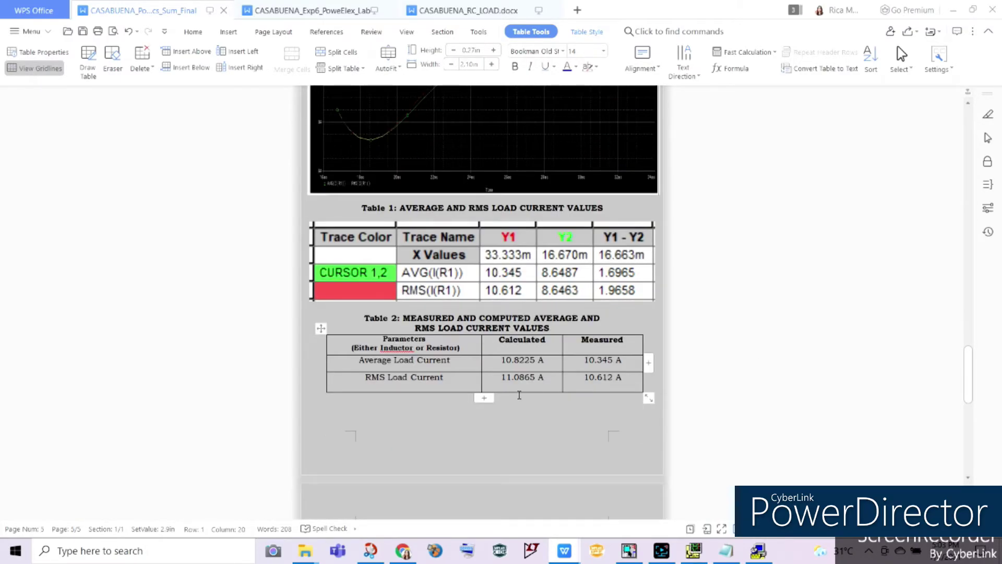
left_click(536, 361)
left_click(575, 469)
scroll(575, 469, "up", 1)
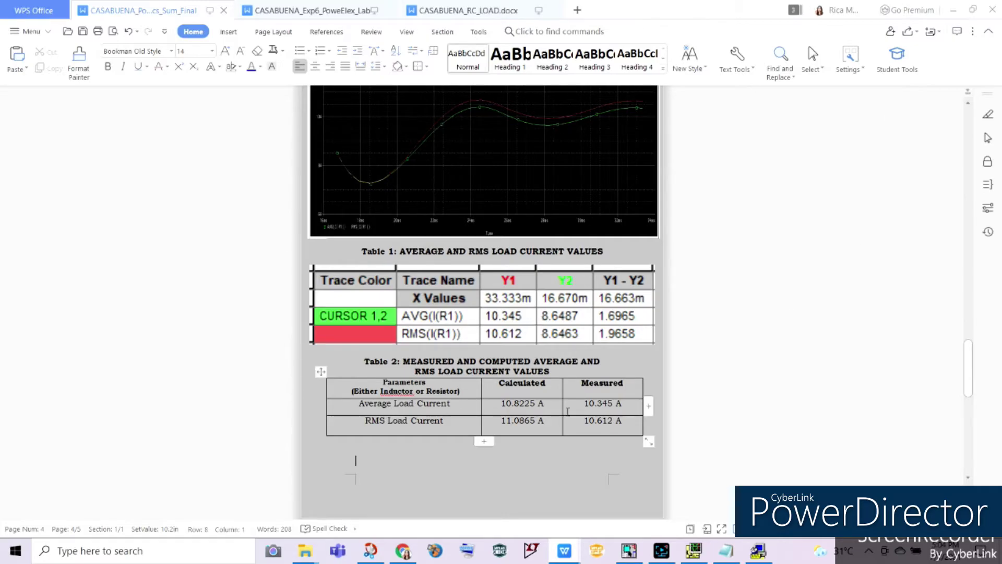
left_click_drag(551, 424, 502, 443)
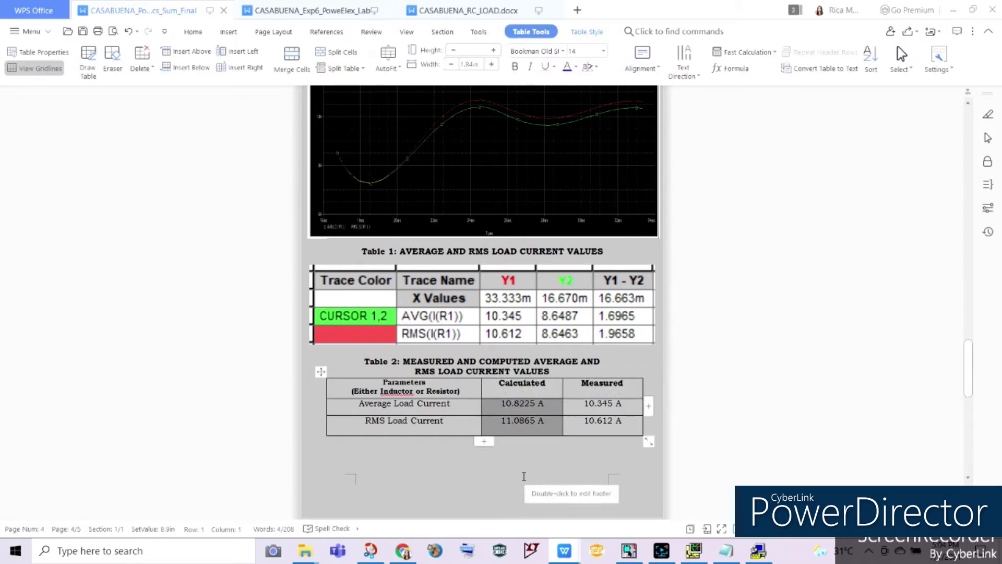
left_click(554, 410)
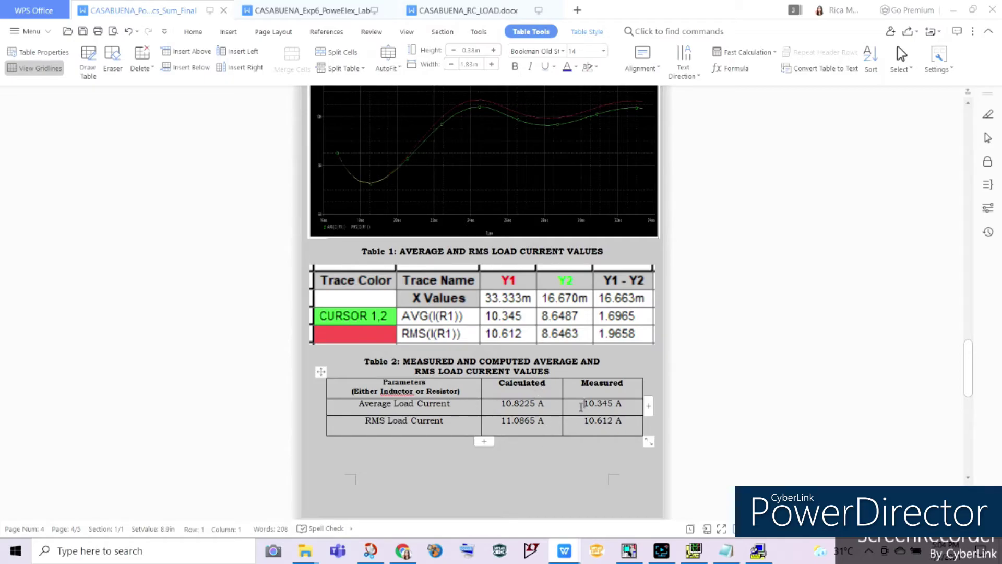
left_click_drag(584, 403, 620, 425)
left_click(575, 452)
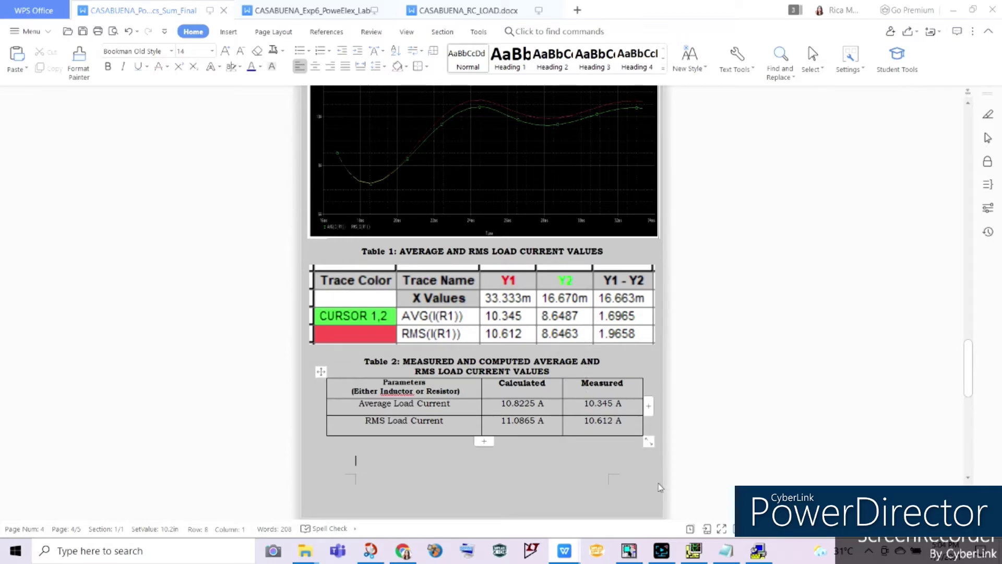
Return to PSpice A/D by way of the schematic and plot the average diode current with the trace expression AVG(I(R1))/2.
left_click(630, 548)
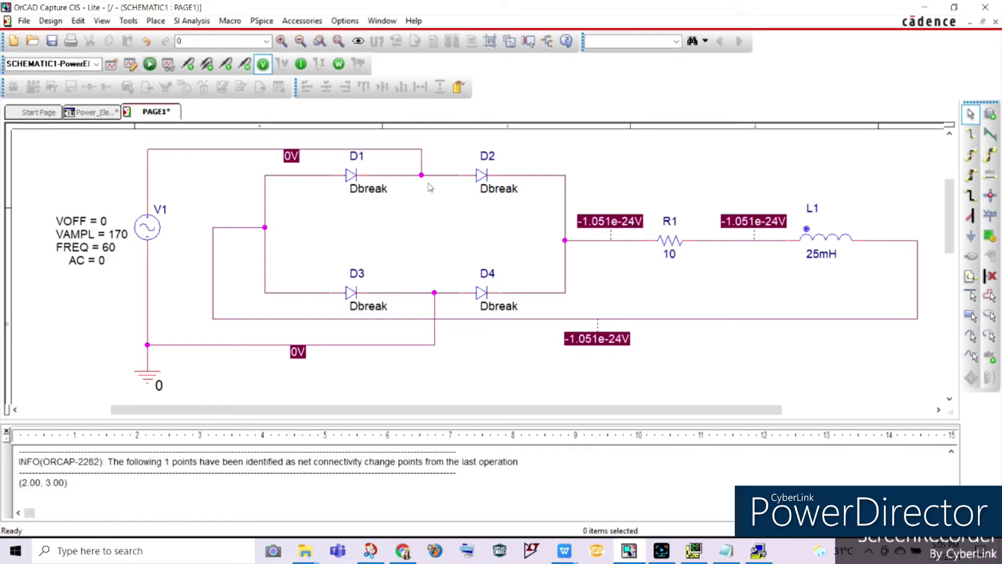
left_click(693, 550)
left_click(139, 20)
left_click(159, 38)
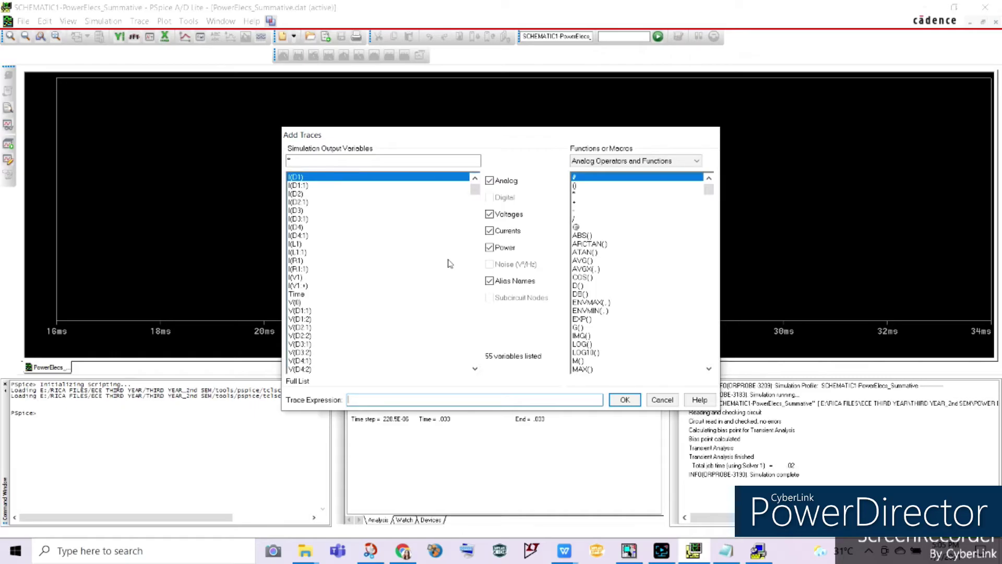
left_click(580, 260)
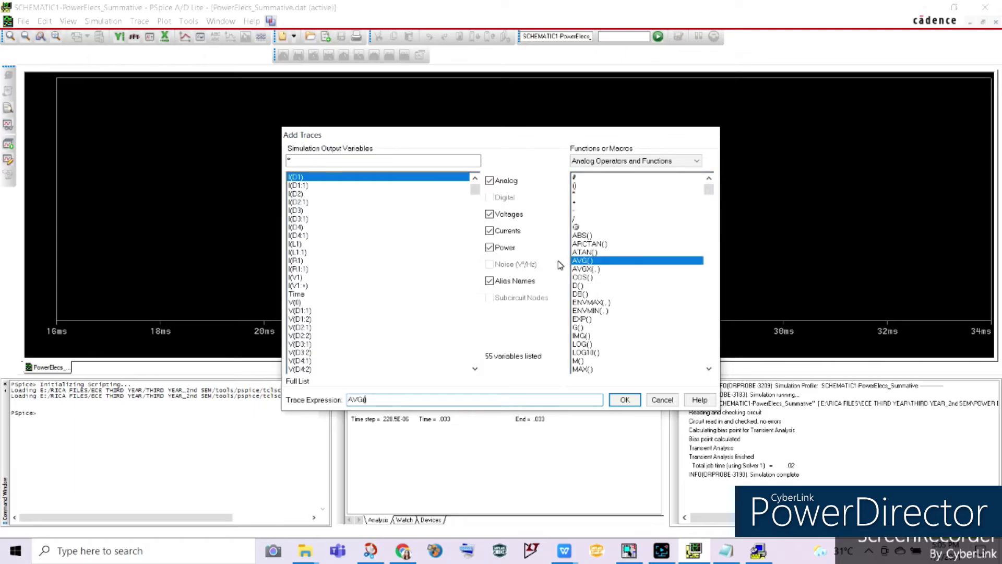
left_click_drag(474, 189, 473, 382)
scroll(365, 271, "up", 10)
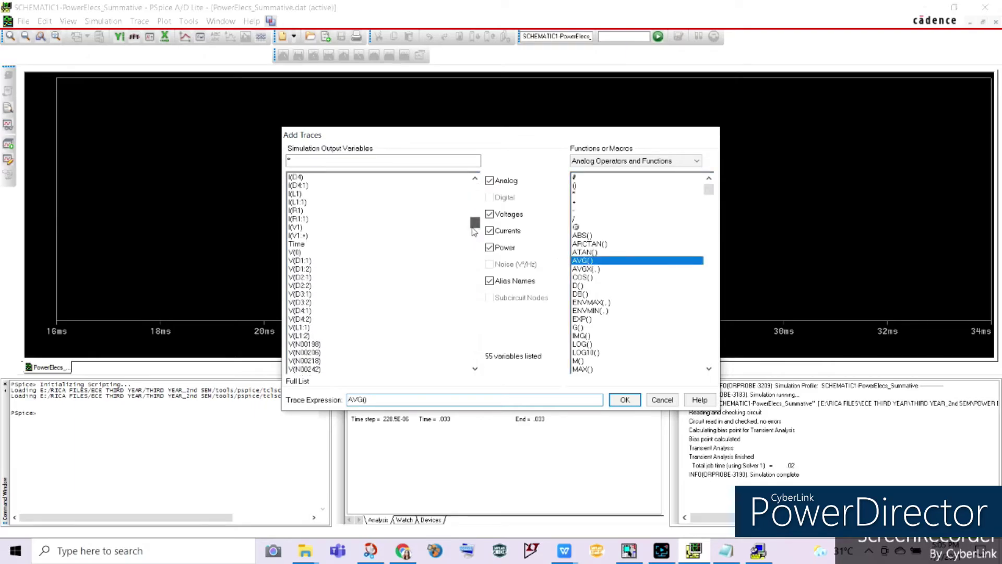
left_click(296, 177)
left_click(295, 260)
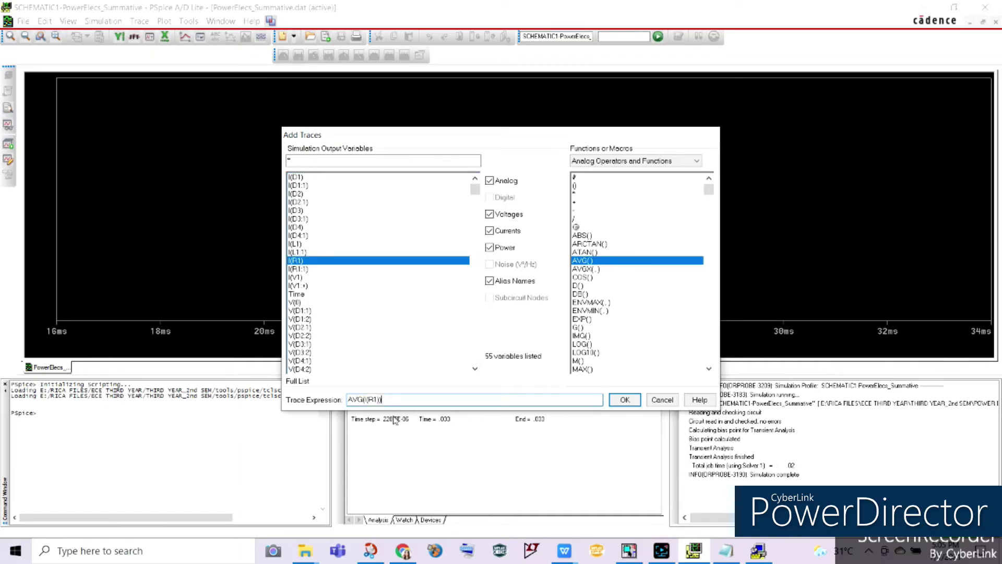
type("/2")
left_click(625, 400)
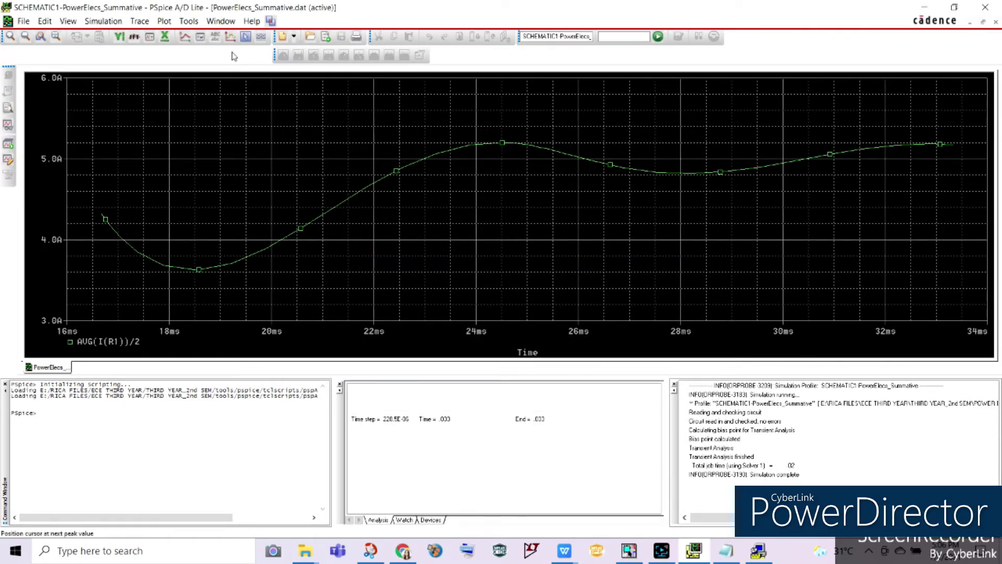
Add the RMS diode current trace RMS(I(R1))/sqrt(2) and move the measuring cursor to the end of the waveforms.
left_click(163, 21)
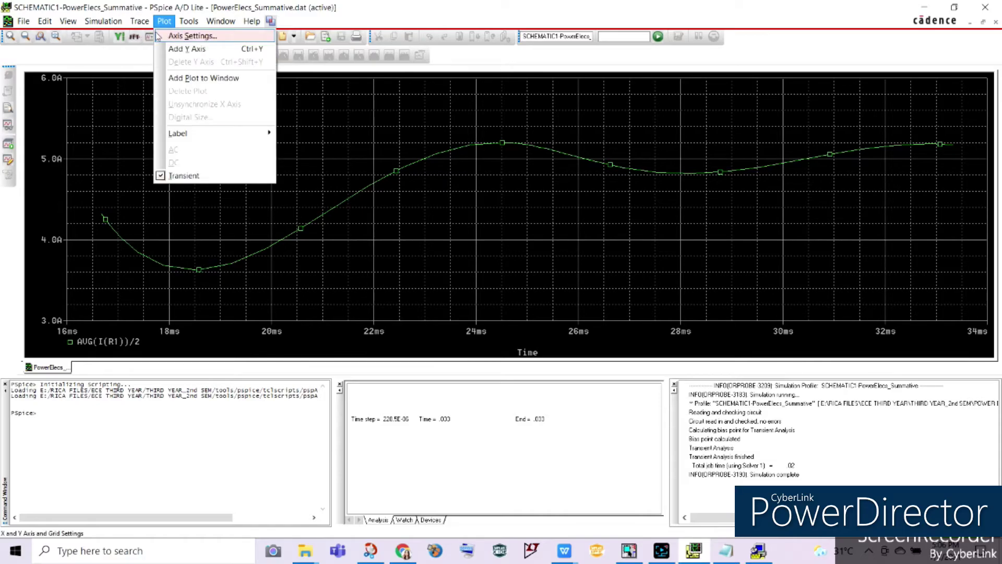
left_click(153, 36)
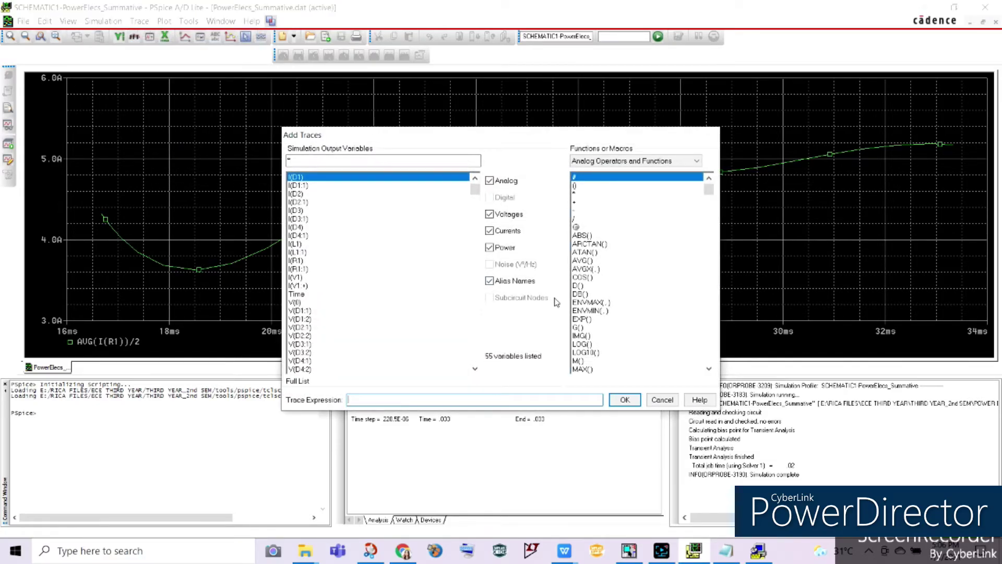
left_click_drag(710, 198, 708, 357)
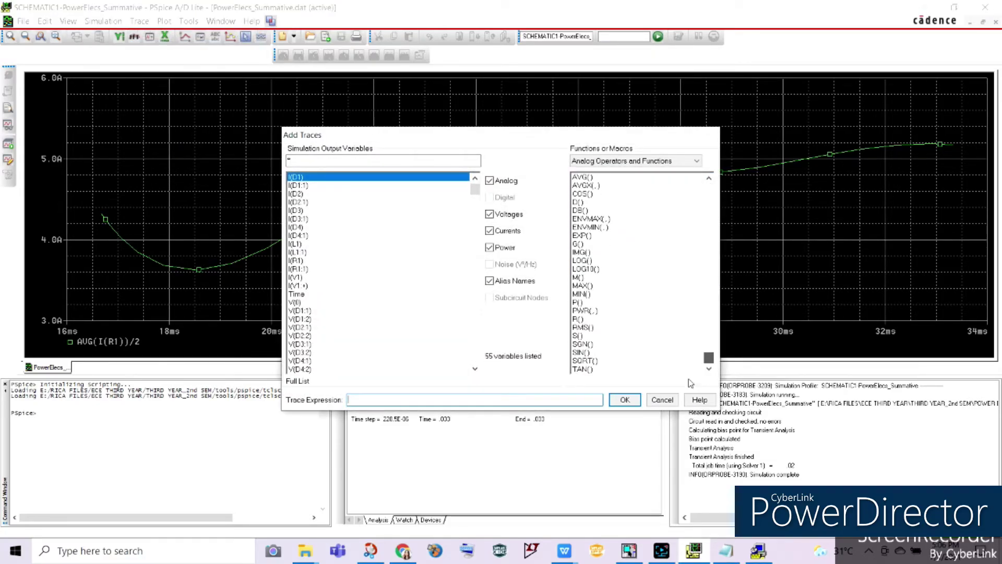
left_click(583, 327)
mouse_move(475, 188)
left_mouse_down()
mouse_move(473, 368)
mouse_move(461, 257)
mouse_move(473, 198)
left_mouse_up()
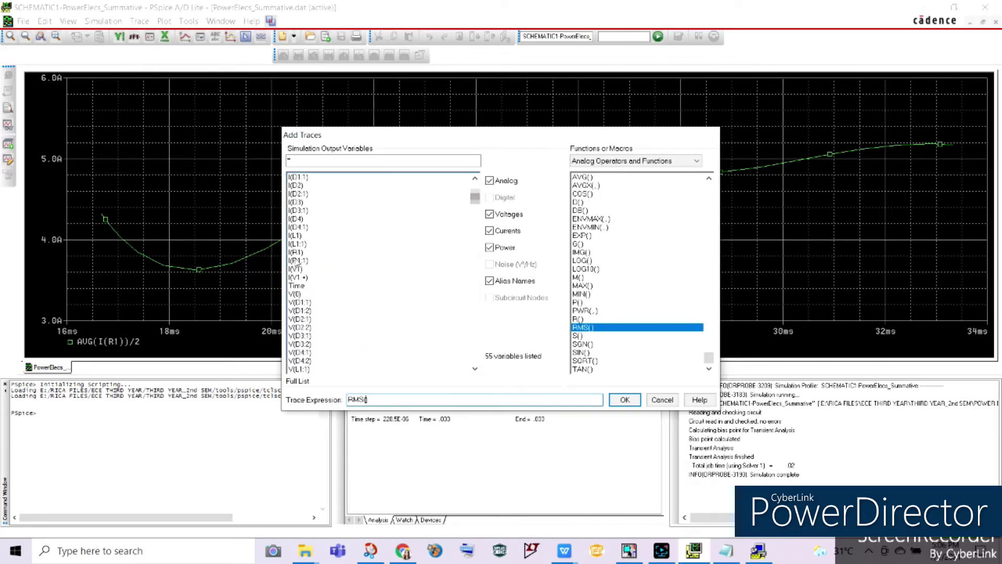
left_click(296, 252)
type("/")
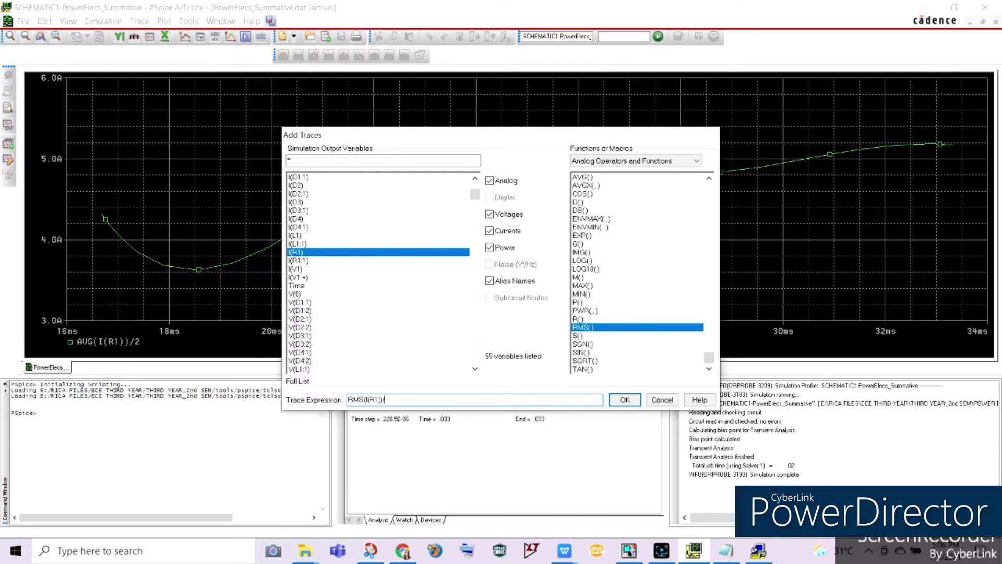
type("sqrt(2)")
left_click(621, 399)
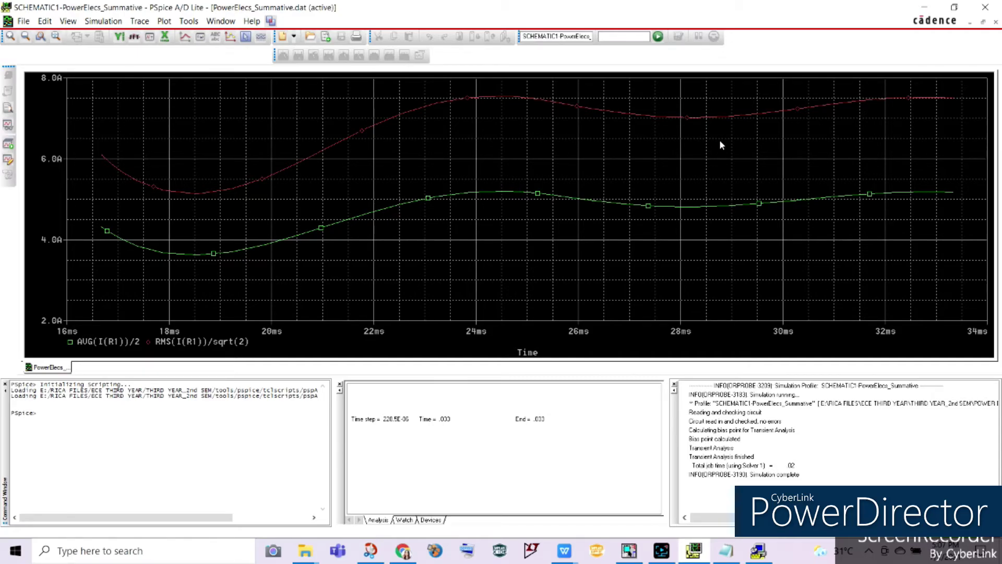
left_click(245, 36)
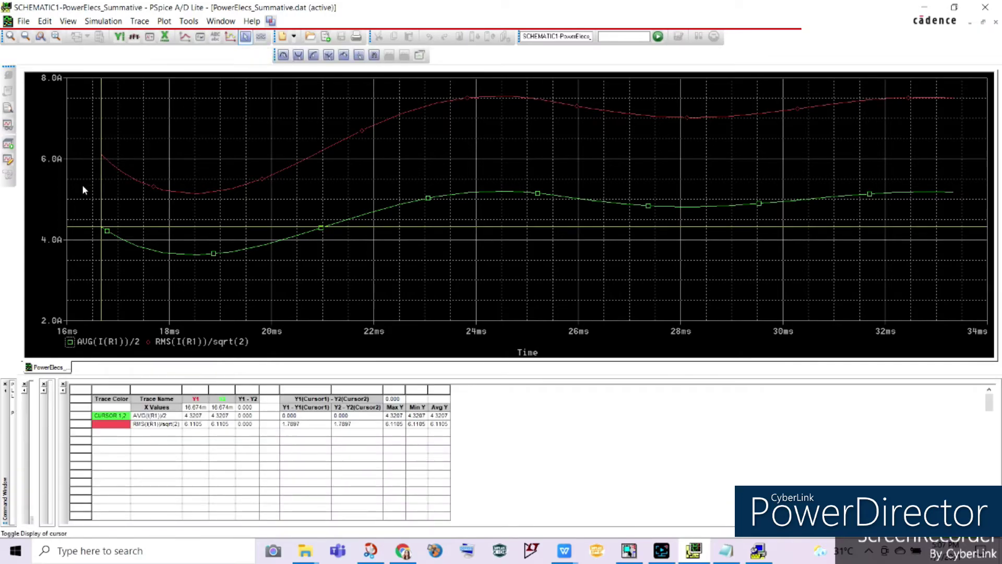
mouse_move(277, 192)
left_mouse_down()
mouse_move(642, 151)
mouse_move(969, 172)
mouse_move(998, 151)
left_mouse_up()
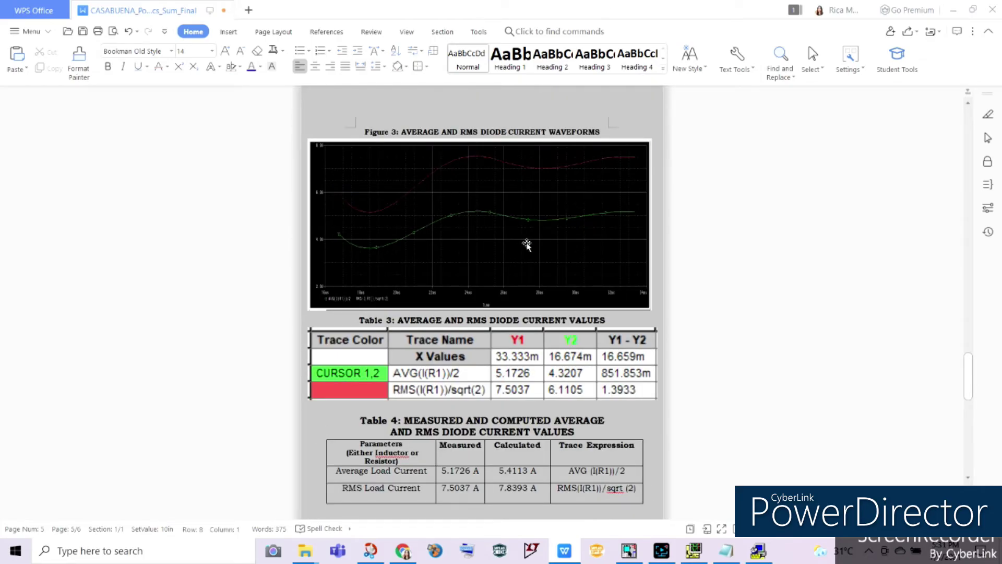
Compare the measured and calculated average and RMS diode currents and their trace expressions in Table 4 of the WPS report.
scroll(526, 244, "down", 2)
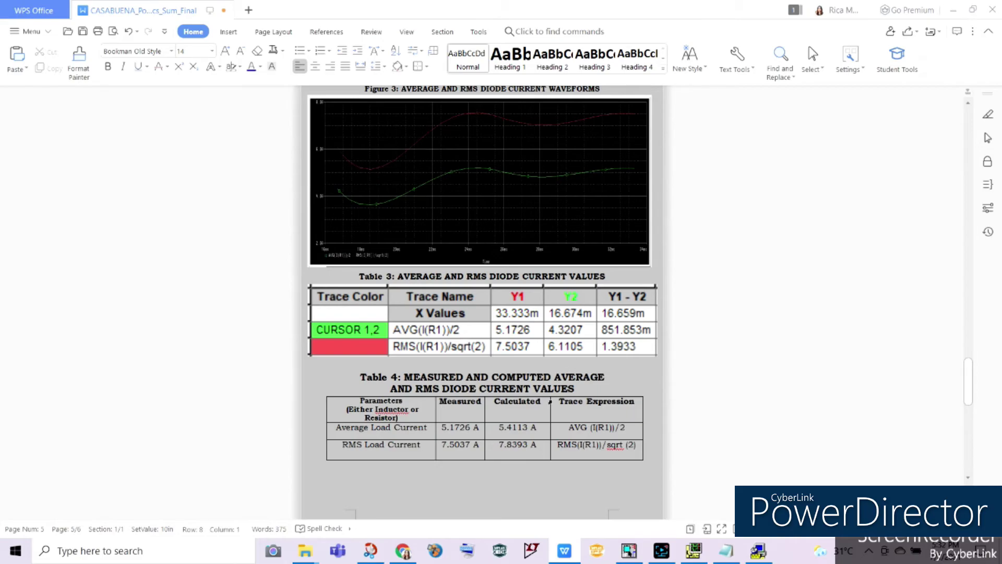
left_click(462, 404)
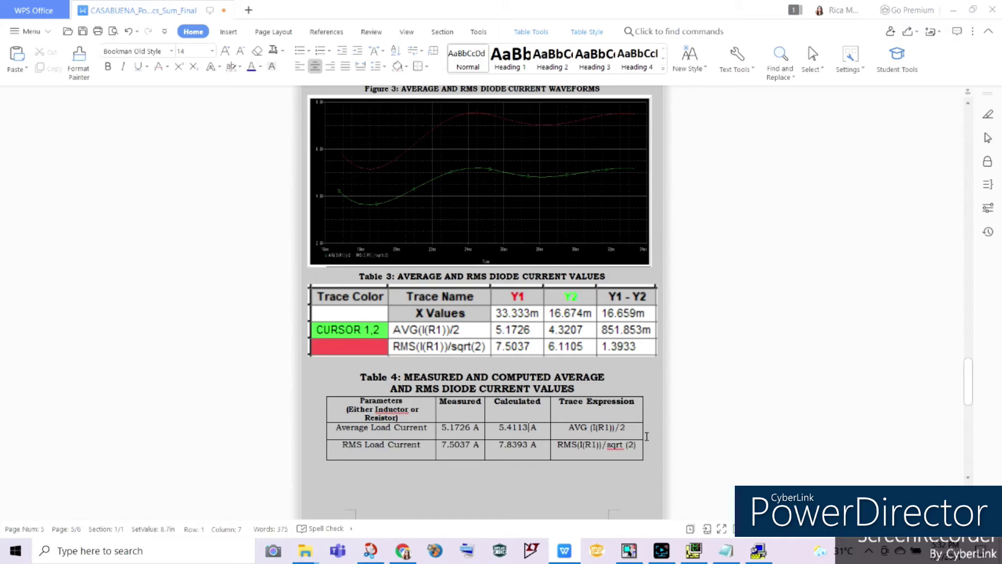
key("Left")
key("Left")
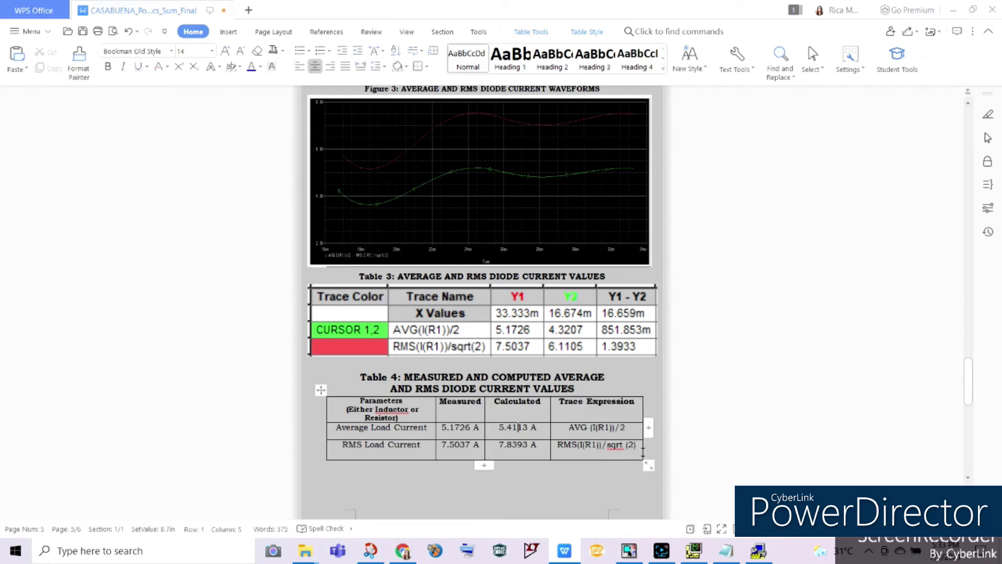
left_click(640, 448)
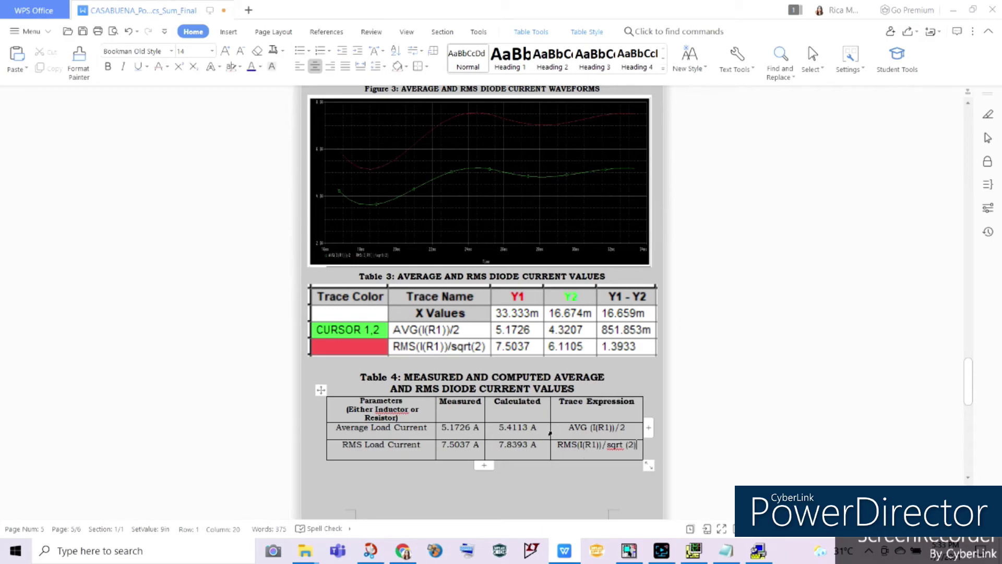
left_click(524, 447)
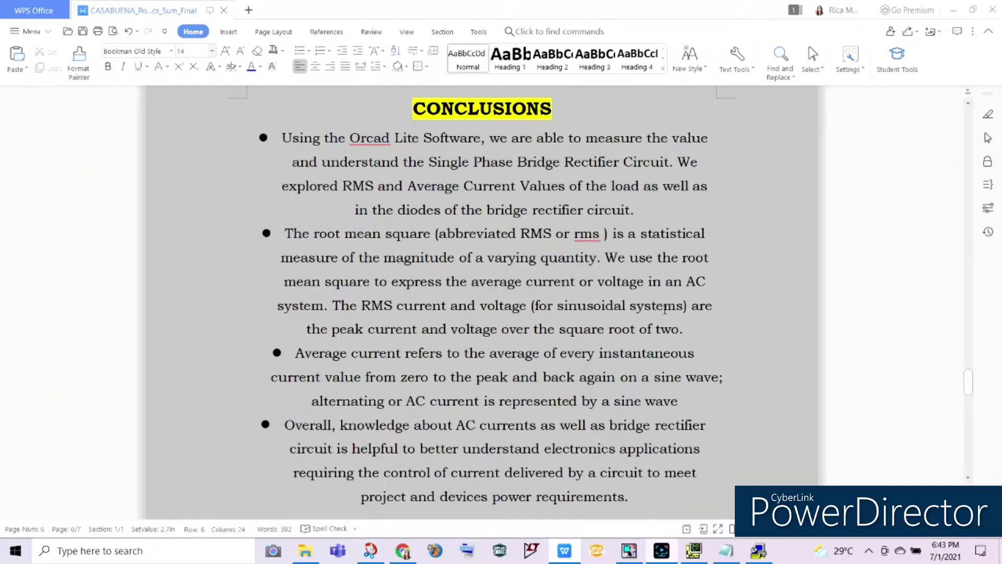
Read through the Conclusions section of the report, from the OrCAD Lite measurements to the bridge rectifier applications.
key("Up")
key("Up")
key("Up")
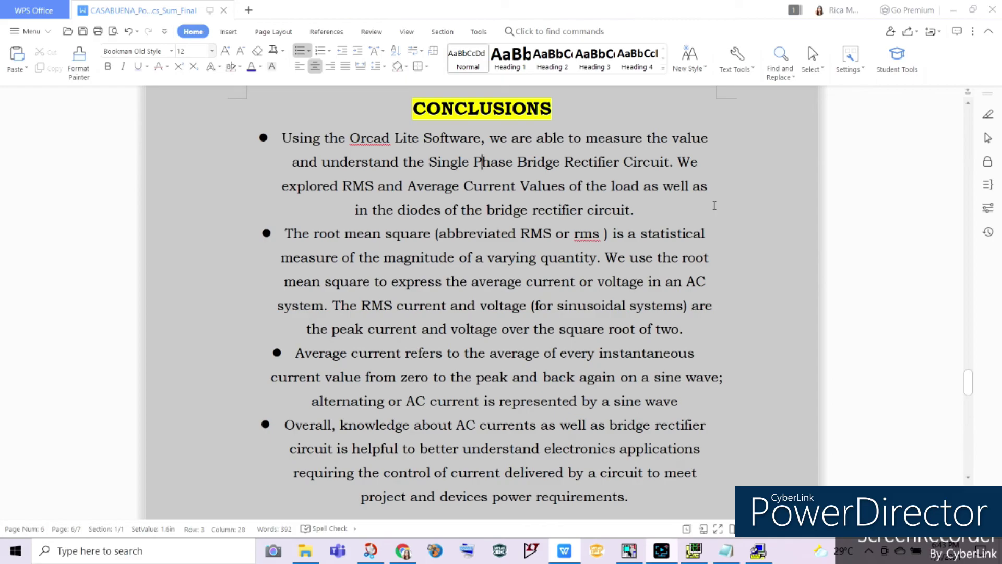
left_click(431, 200)
left_click(696, 377)
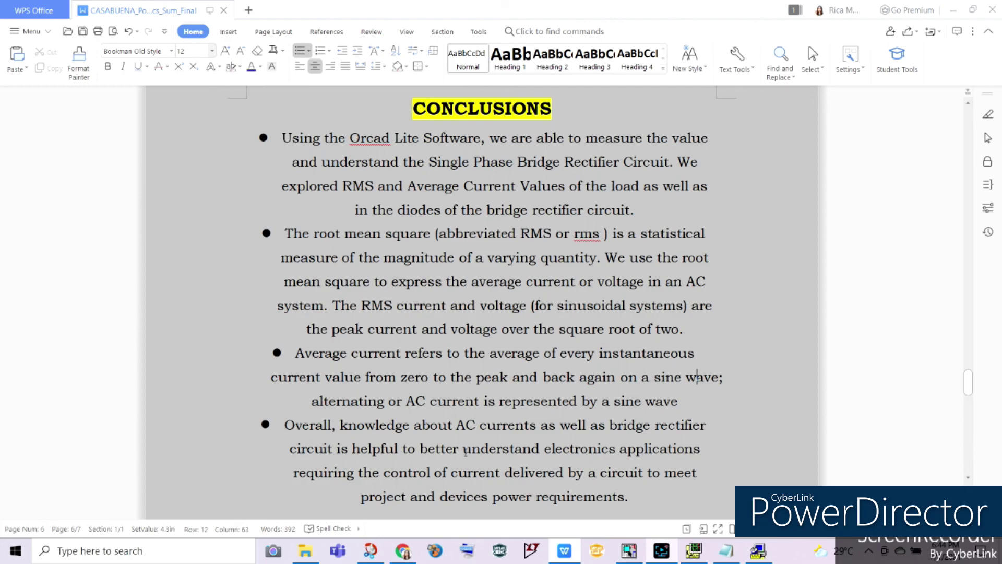
double_click(550, 483)
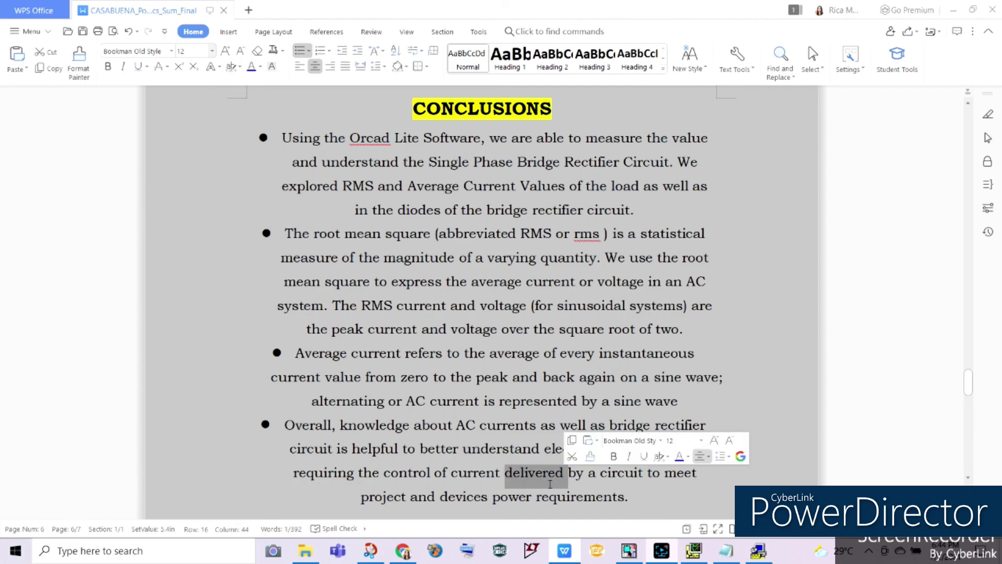
left_click(649, 494)
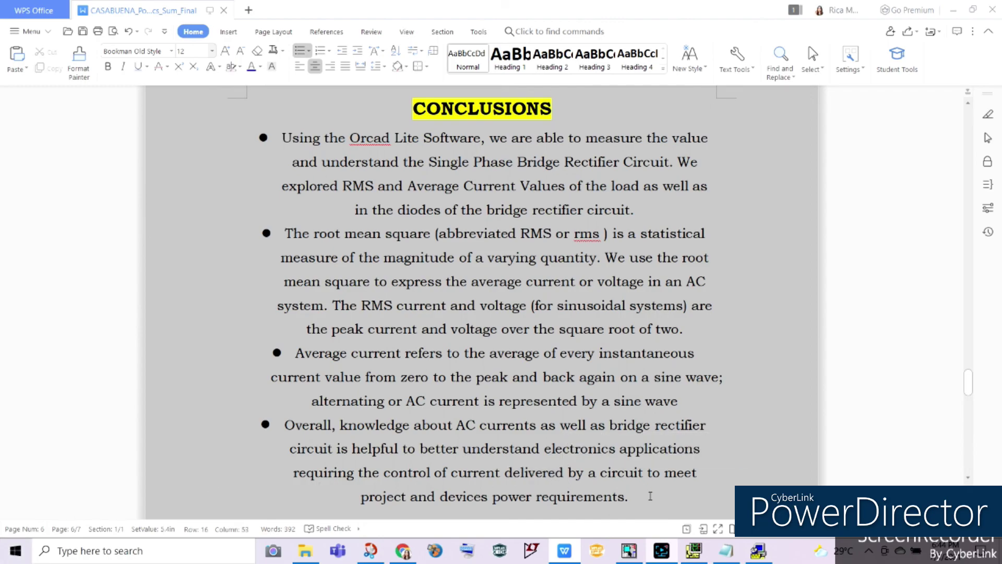